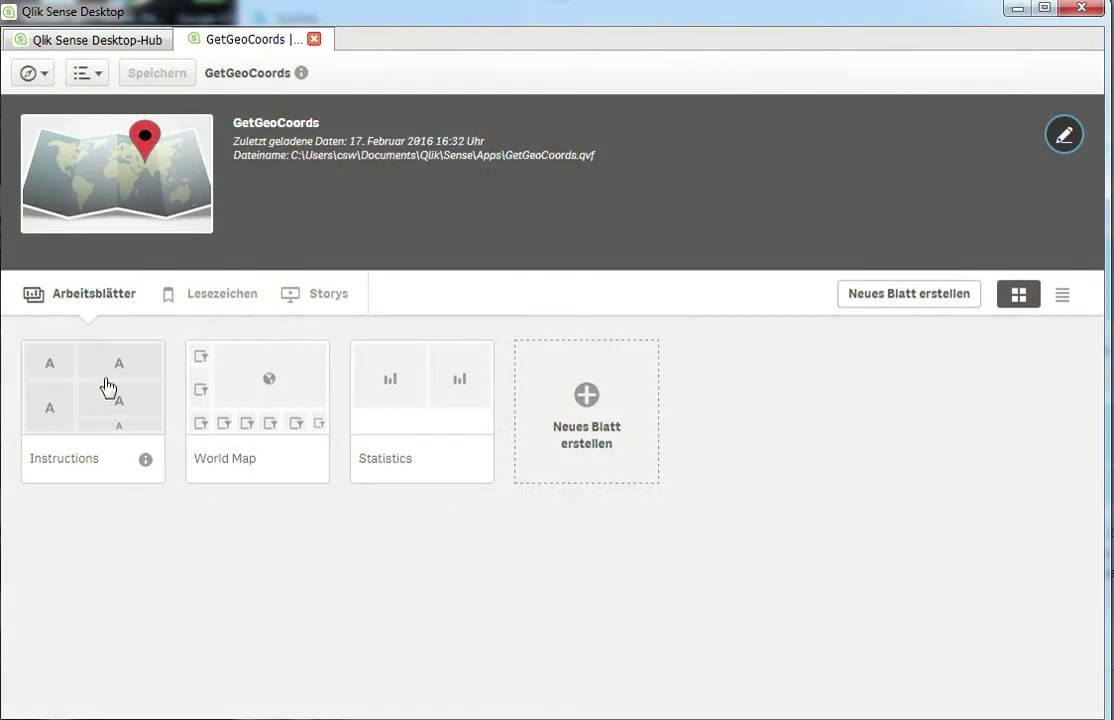
# Open the Instructions sheet from the GetGeoCoords app overview.
pyautogui.click(110, 390)
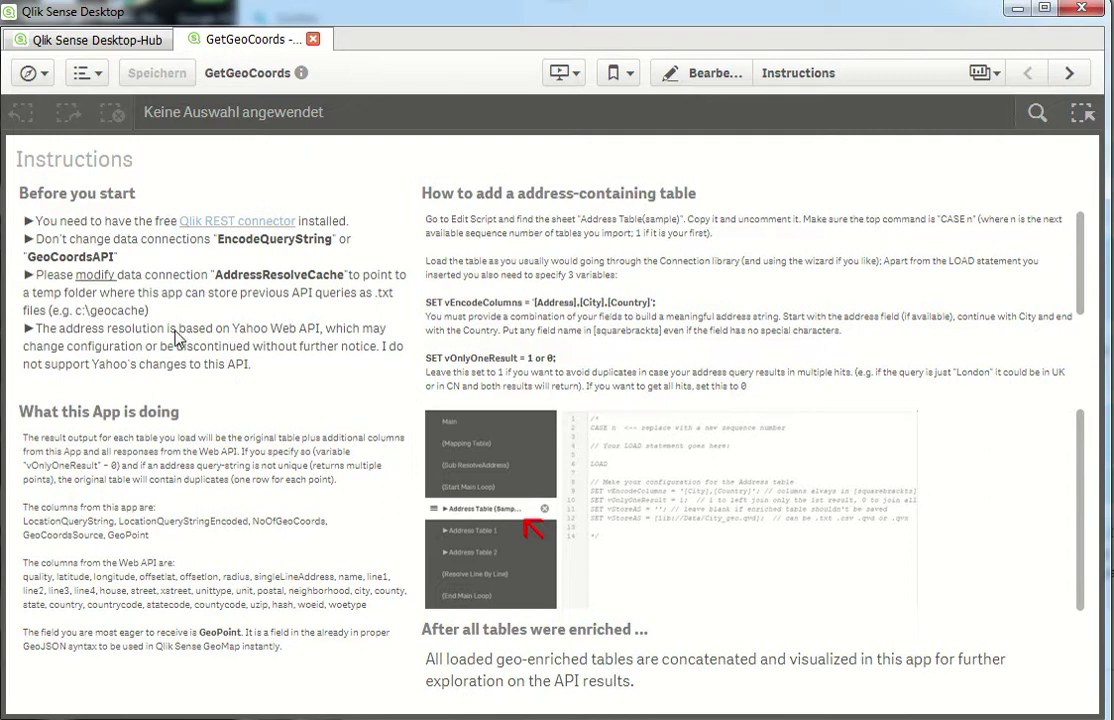
# Go to the Dateneditor to view the Main script section and data connections.
pyautogui.click(32, 73)
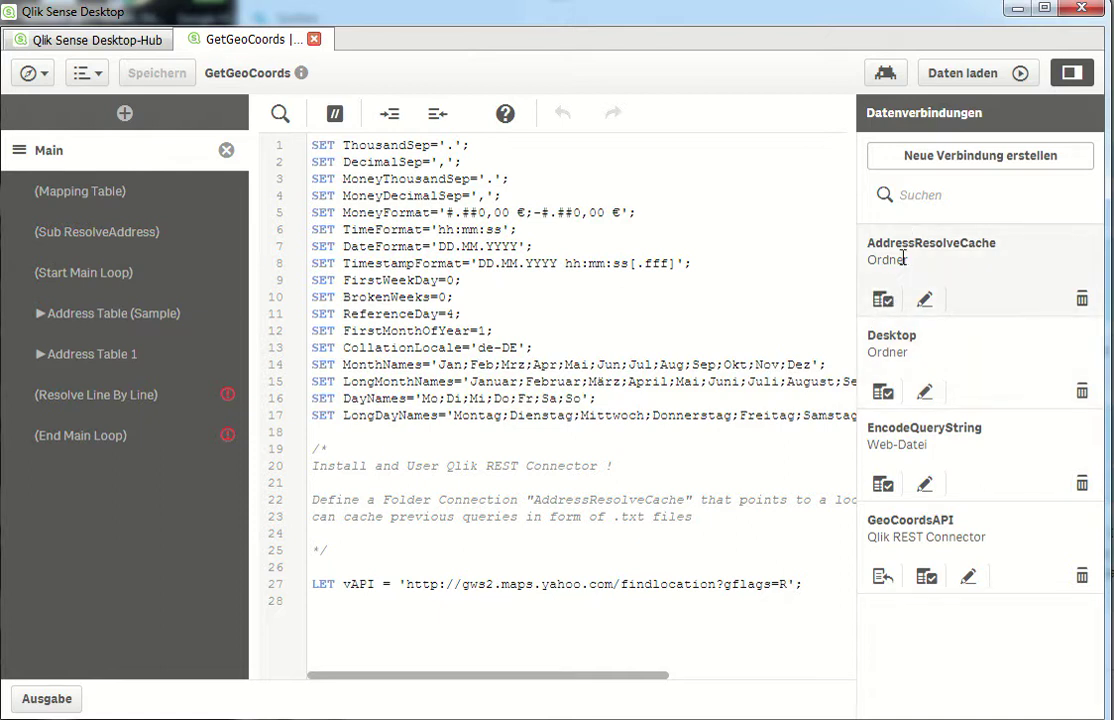
# Check the AddressResolveCache connection's cached C\Temp .txt files and save the connection.
pyautogui.click(924, 299)
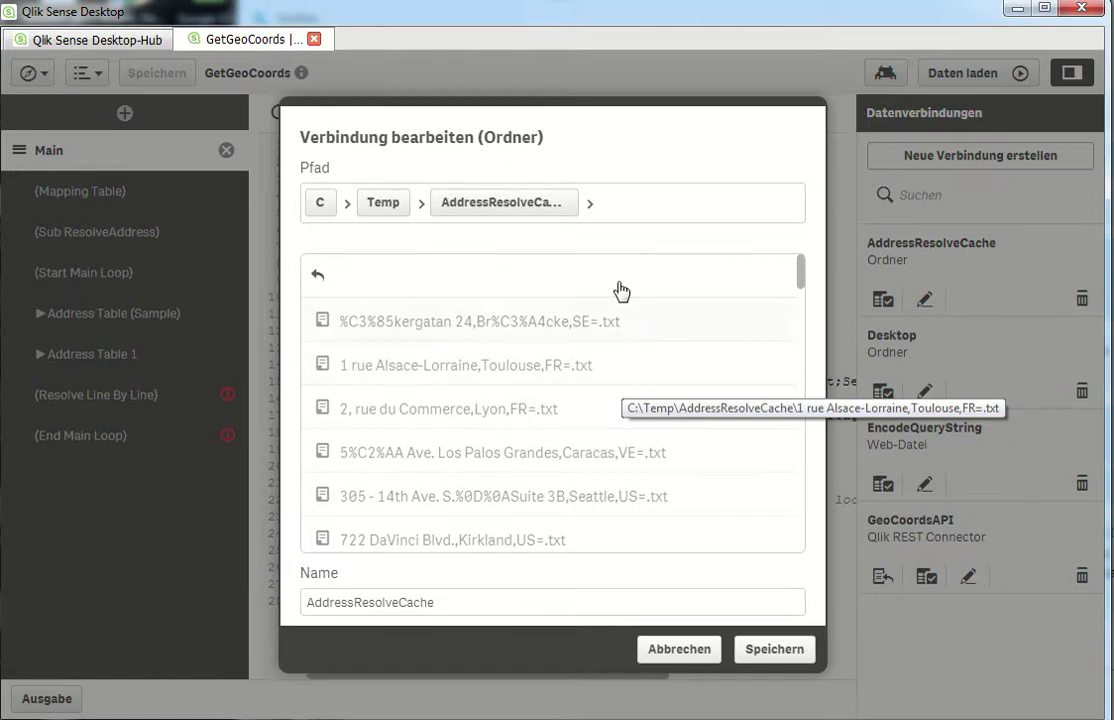
pyautogui.moveTo(802, 282); pyautogui.dragTo(811, 404)
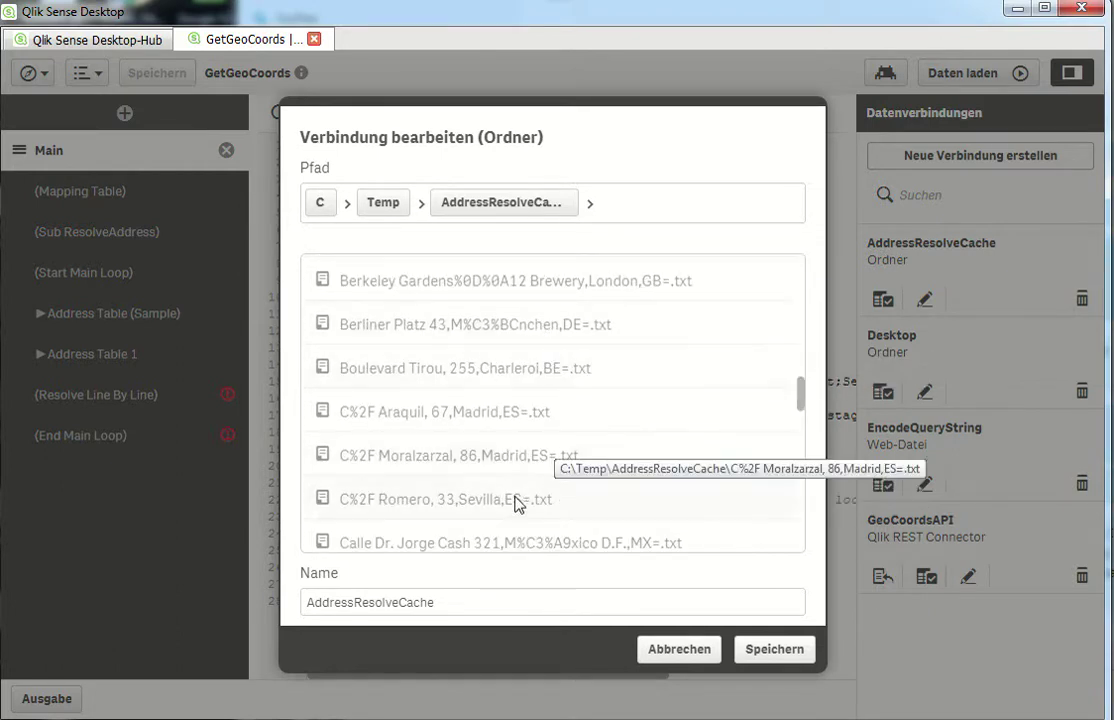
pyautogui.moveTo(801, 405); pyautogui.dragTo(803, 515)
pyautogui.click(766, 652)
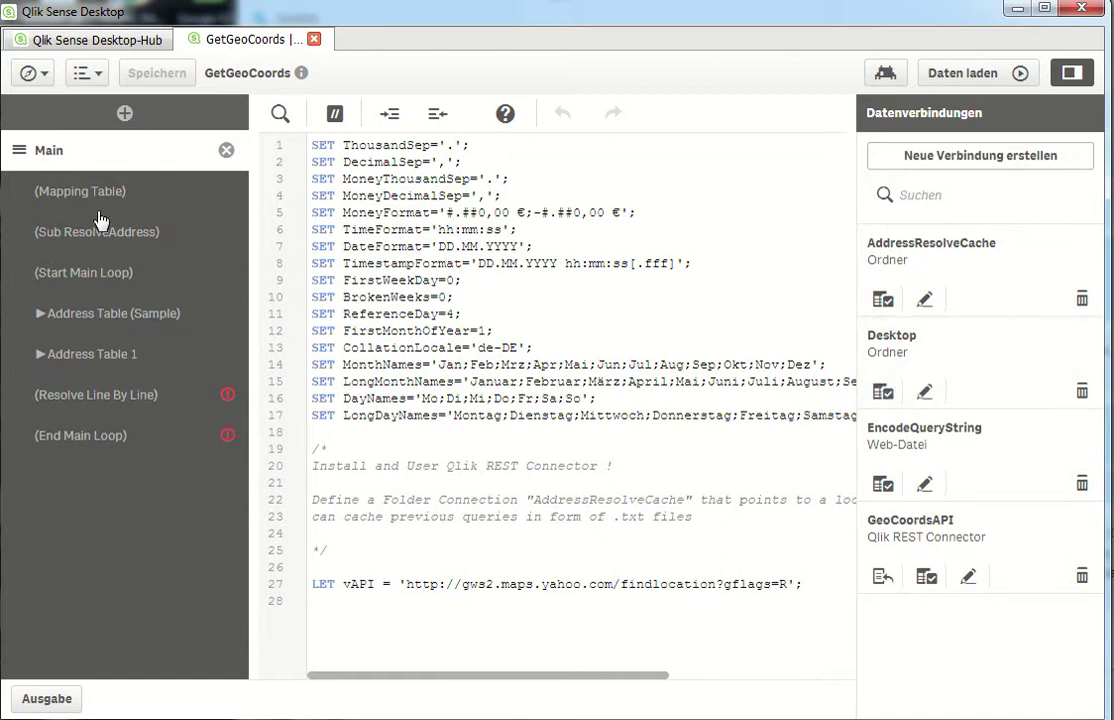
# Copy the entire Address Table (Sample) script.
pyautogui.click(112, 315)
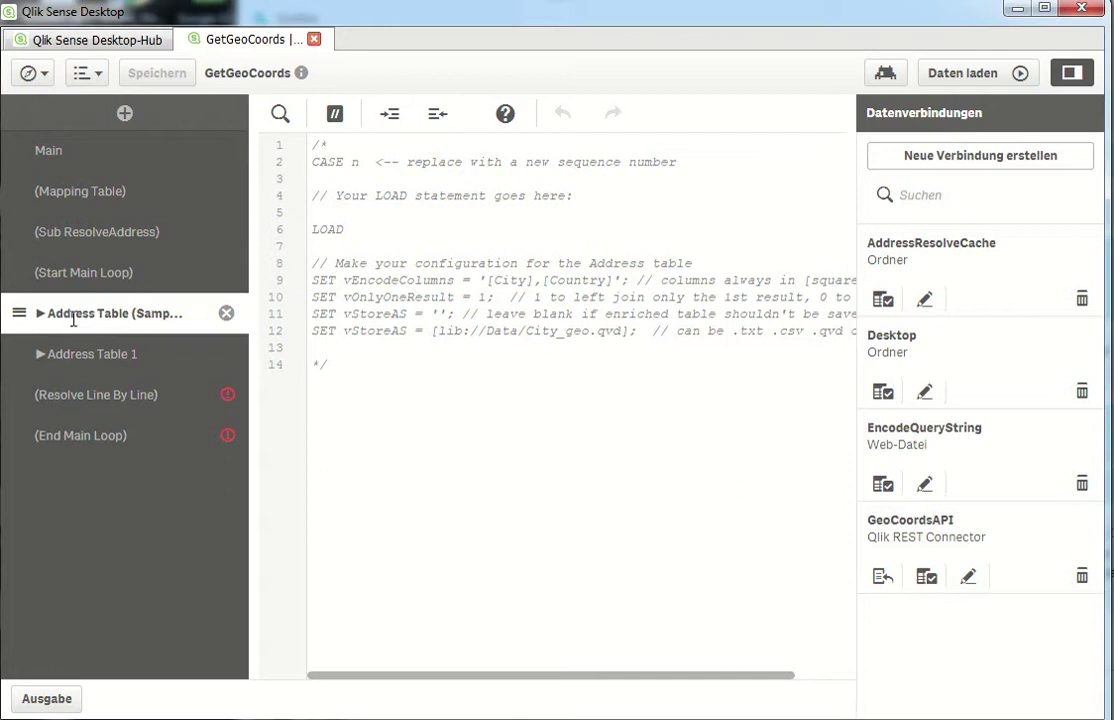
pyautogui.moveTo(358, 368); pyautogui.dragTo(274, 142)
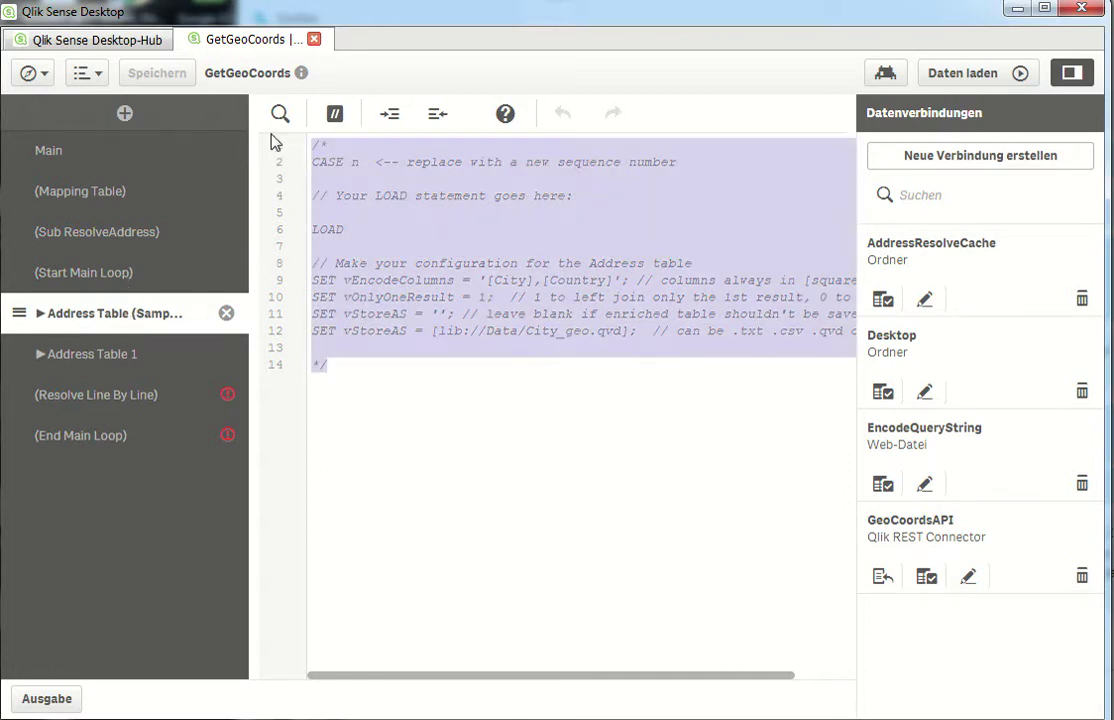
pyautogui.rightClick(71, 505)
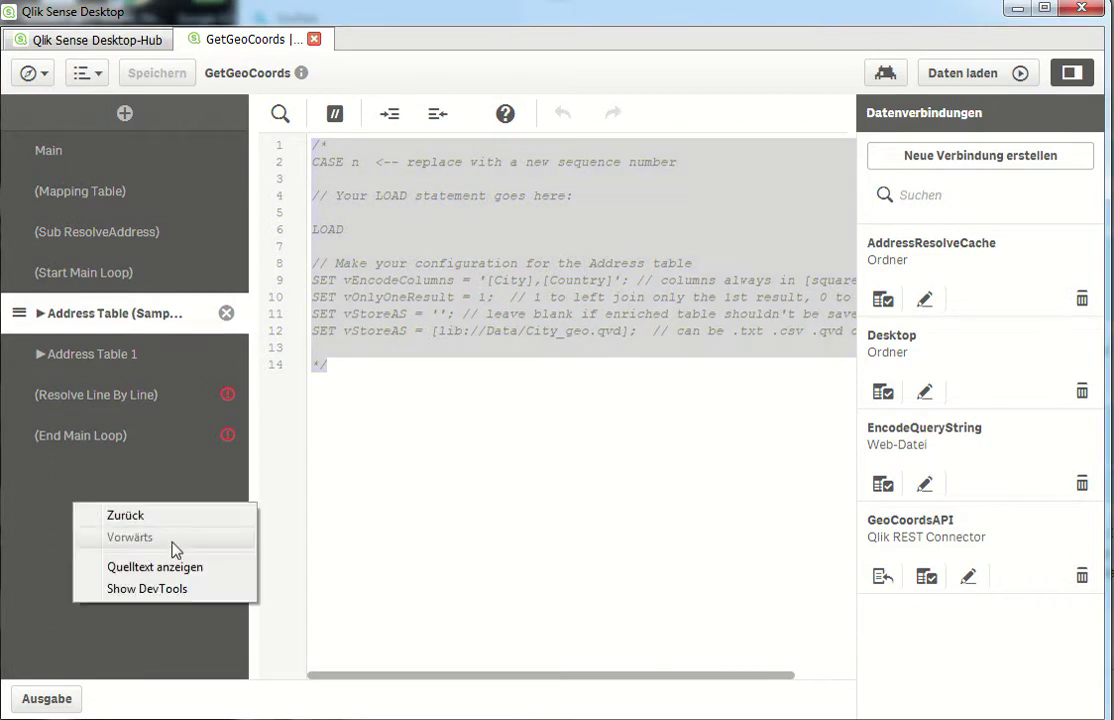
# Paste it into a new section, Abschnitt, and remove the /* and */ comment markers.
pyautogui.click(125, 114)
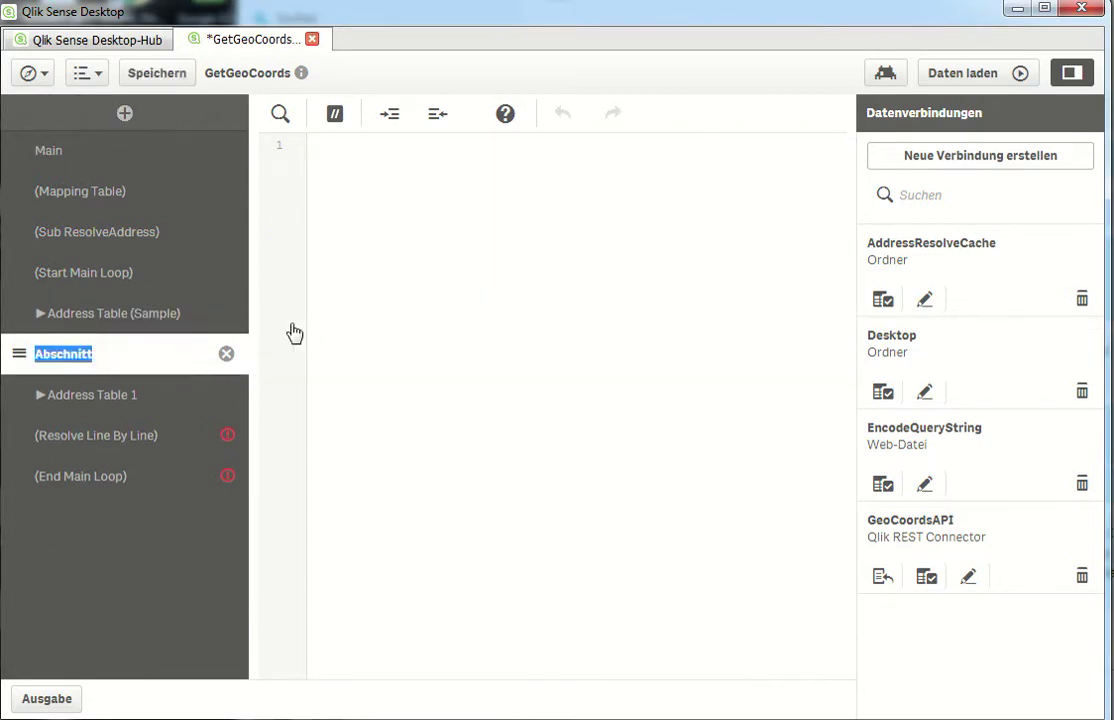
pyautogui.press('Return')
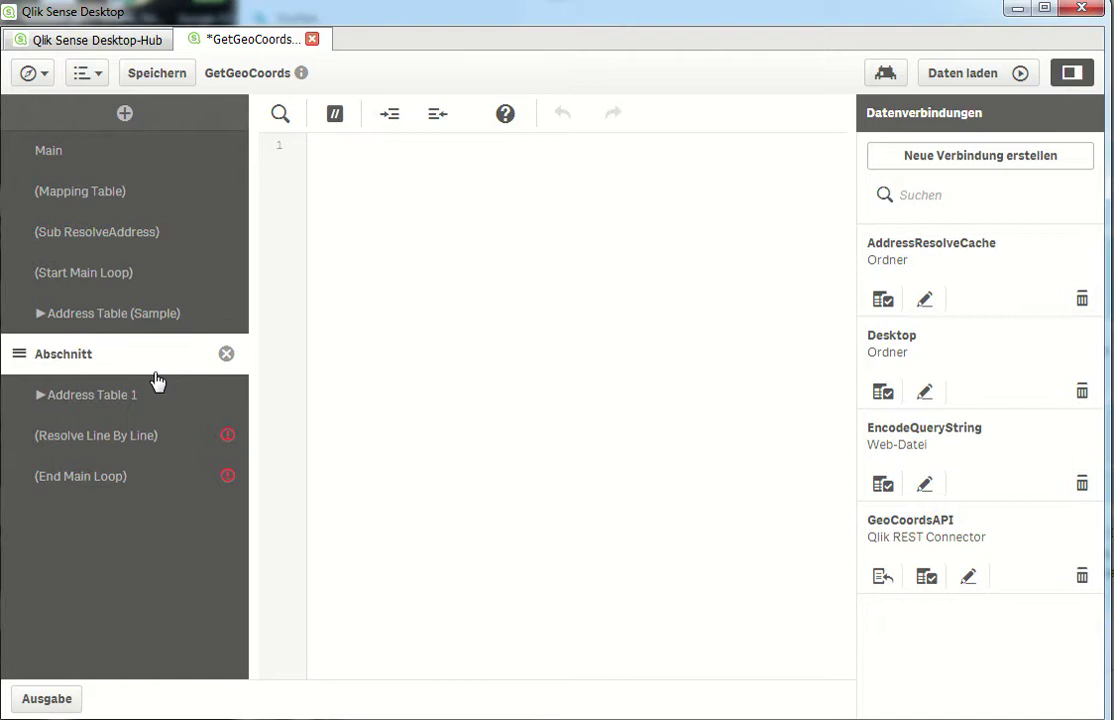
pyautogui.click(373, 278)
pyautogui.hotkey('ctrl', 'v')
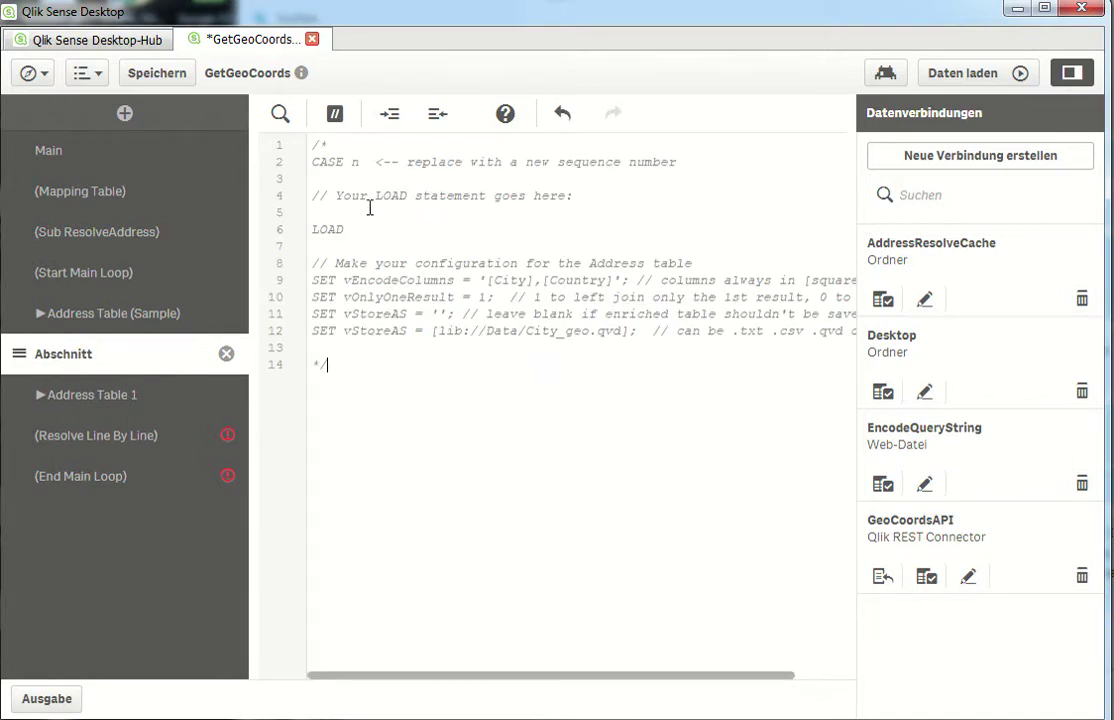
pyautogui.click(353, 144)
pyautogui.click(375, 373)
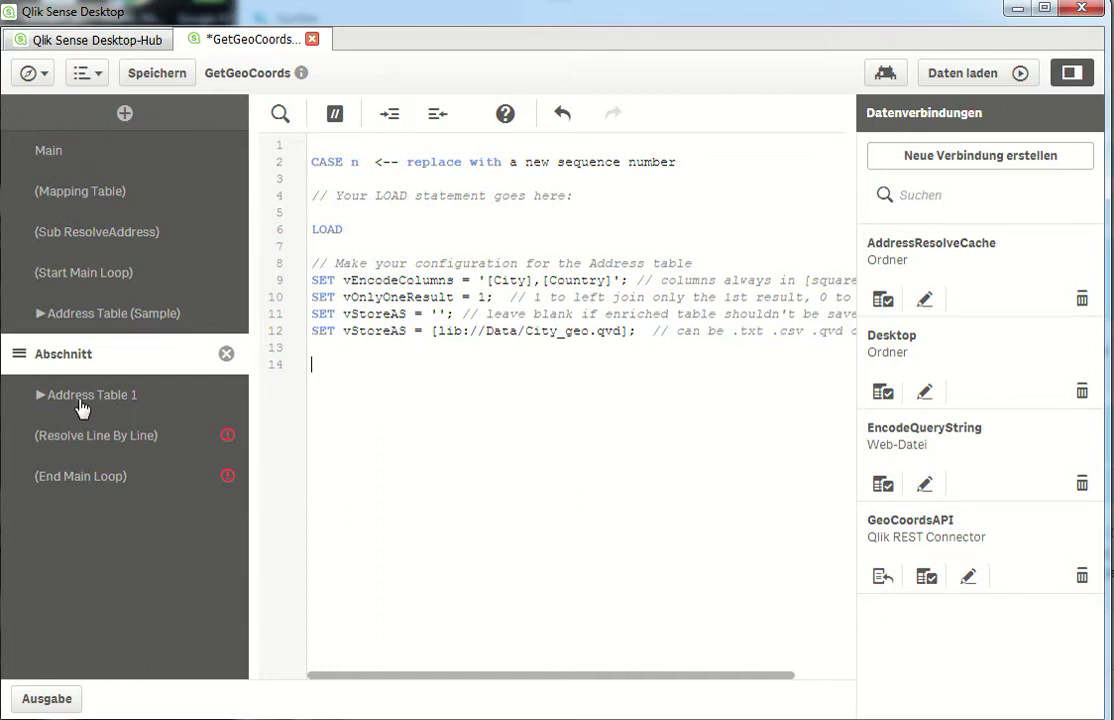
# Delete the Address Table 1 section with Löschen and return to Abschnitt.
pyautogui.click(210, 400)
pyautogui.click(226, 395)
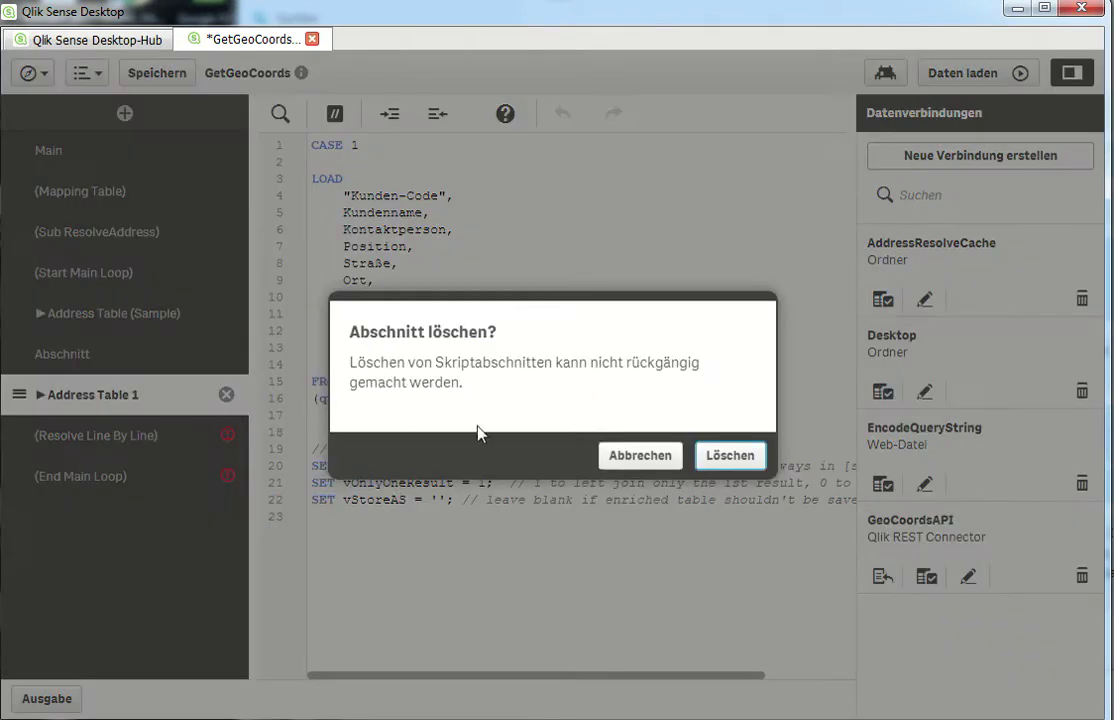
pyautogui.click(731, 456)
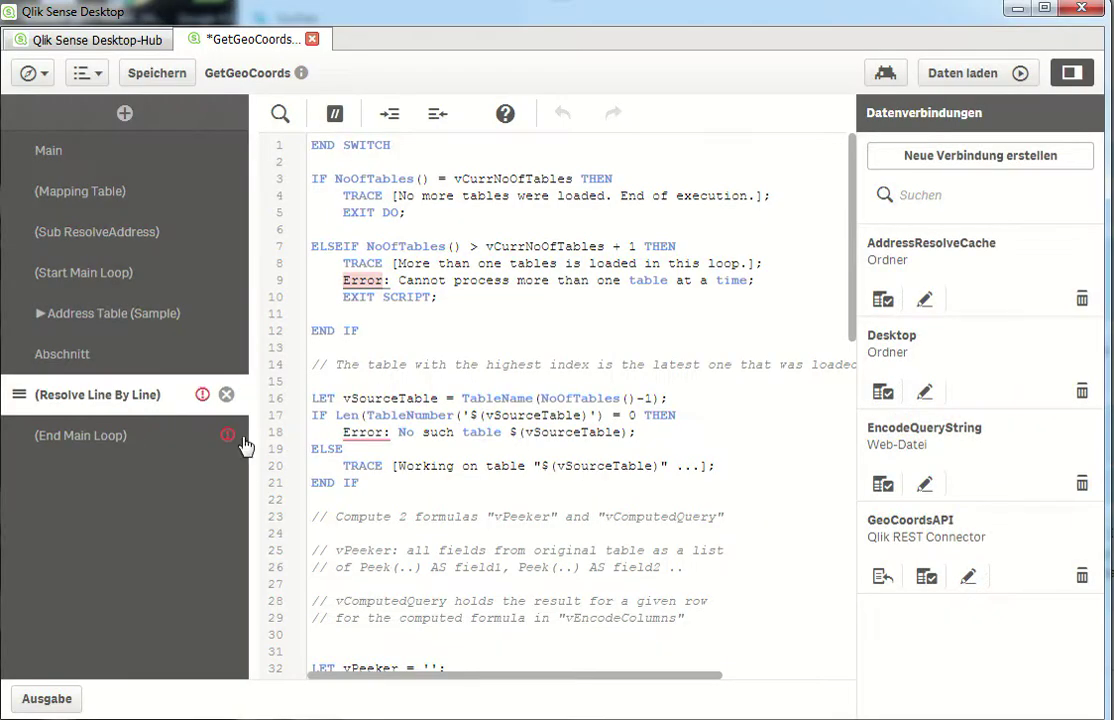
pyautogui.click(150, 352)
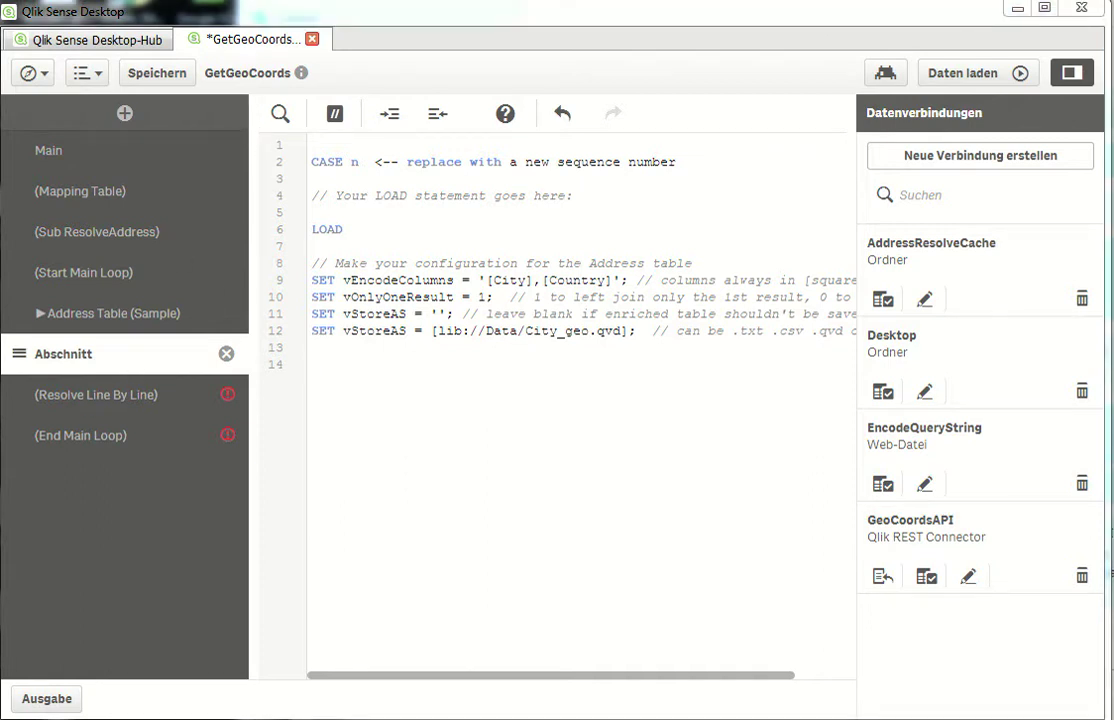
# Insert a LOAD of all fields from Desktop's Neuer Ordner\Kunden.qvd into Abschnitt.
pyautogui.click(886, 401)
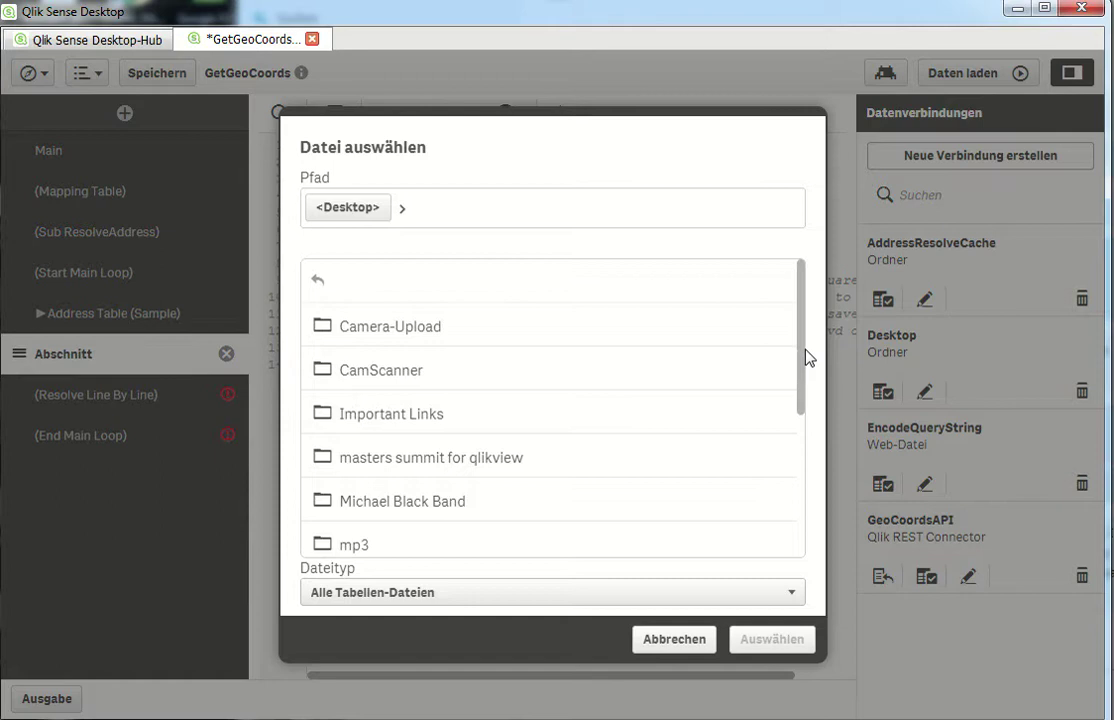
pyautogui.scroll(-1, 800, 400)
pyautogui.scroll(-2, 800, 418)
pyautogui.click(709, 468)
pyautogui.click(423, 330)
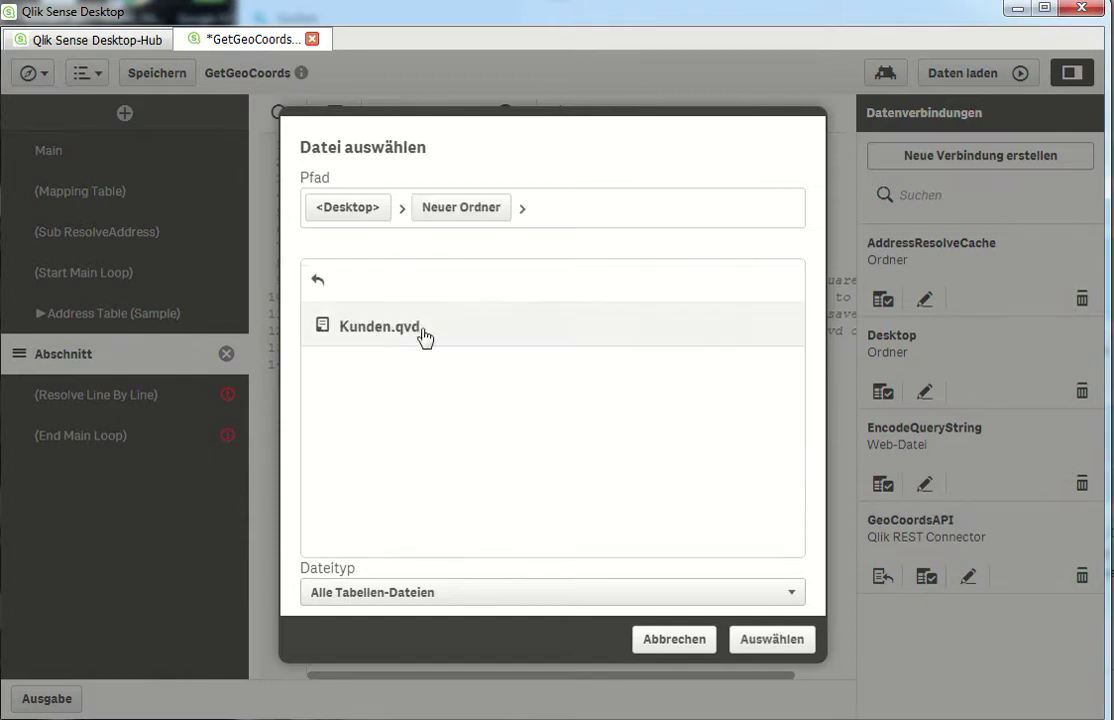
pyautogui.click(770, 648)
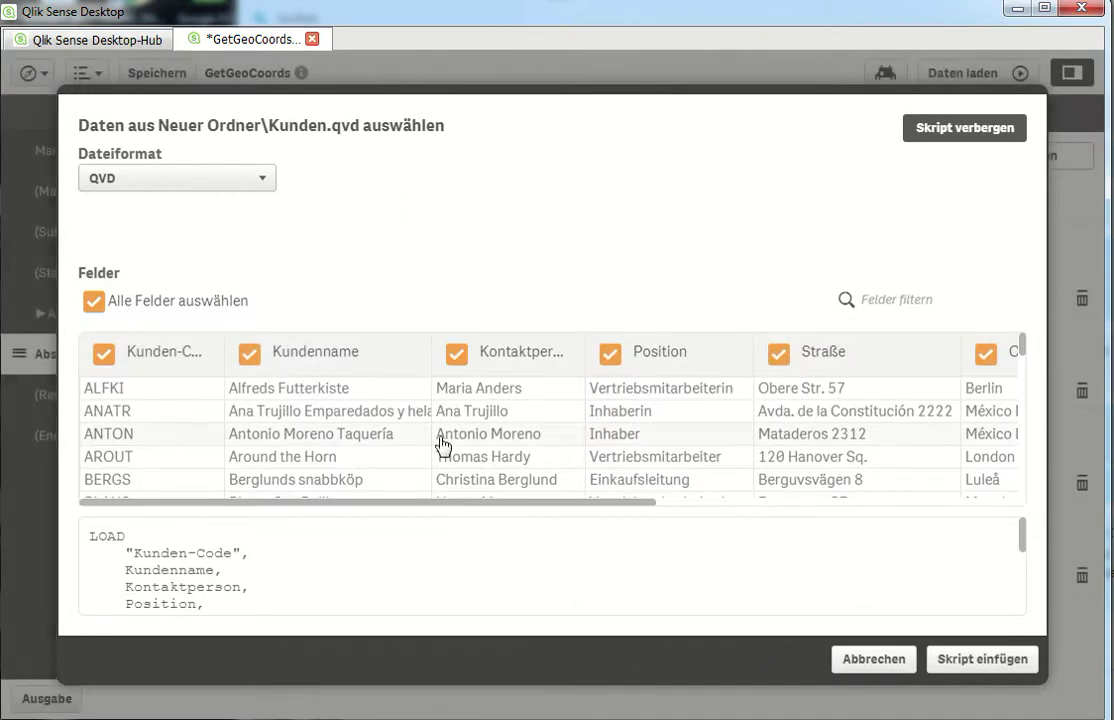
pyautogui.click(972, 662)
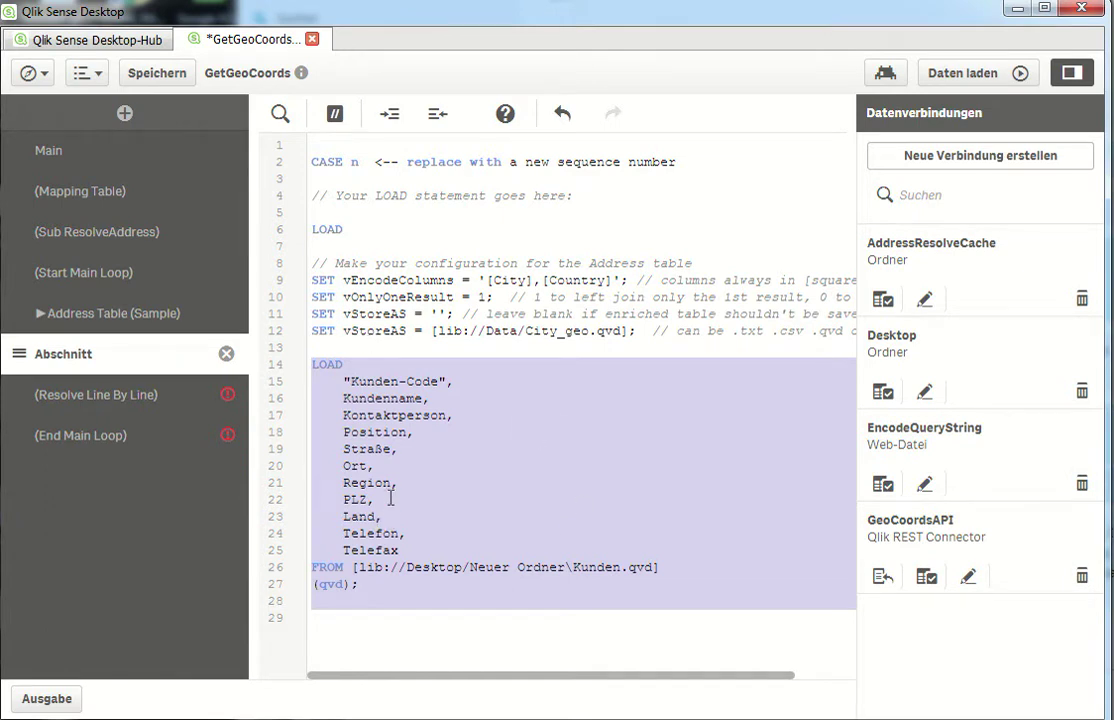
pyautogui.click(540, 661)
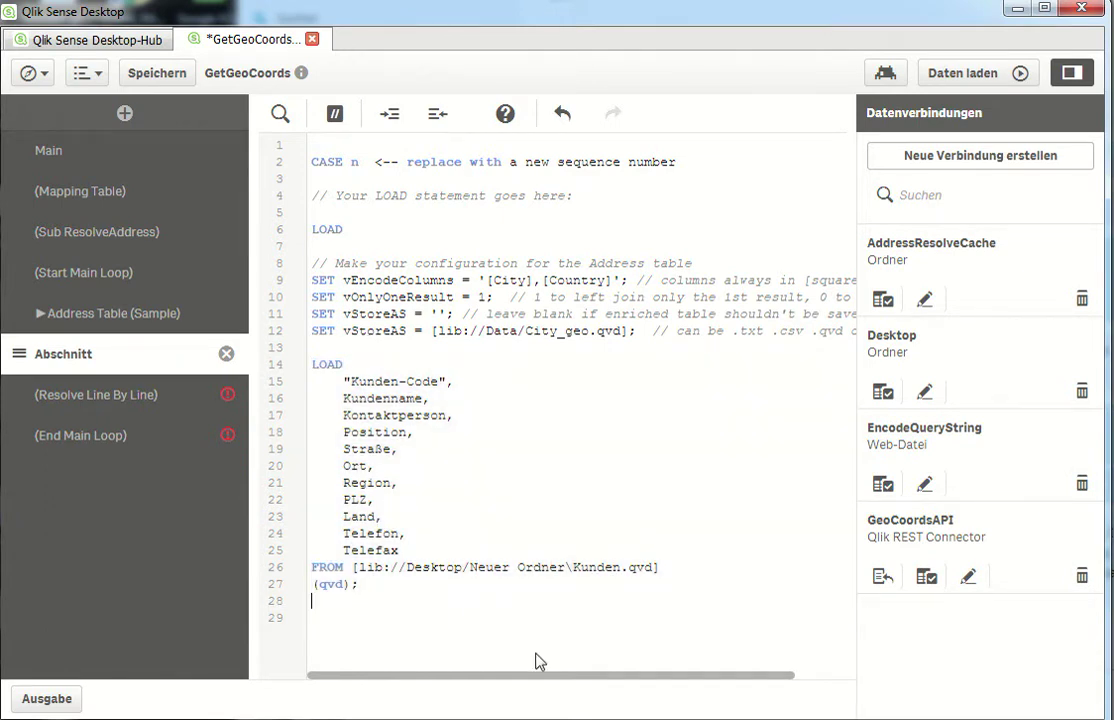
# Remove the empty placeholder LOAD line from the Abschnitt script.
pyautogui.click(390, 230)
pyautogui.press('BackSpace')
pyautogui.press('BackSpace')
pyautogui.press('BackSpace')
pyautogui.press('BackSpace')
pyautogui.press('Delete')
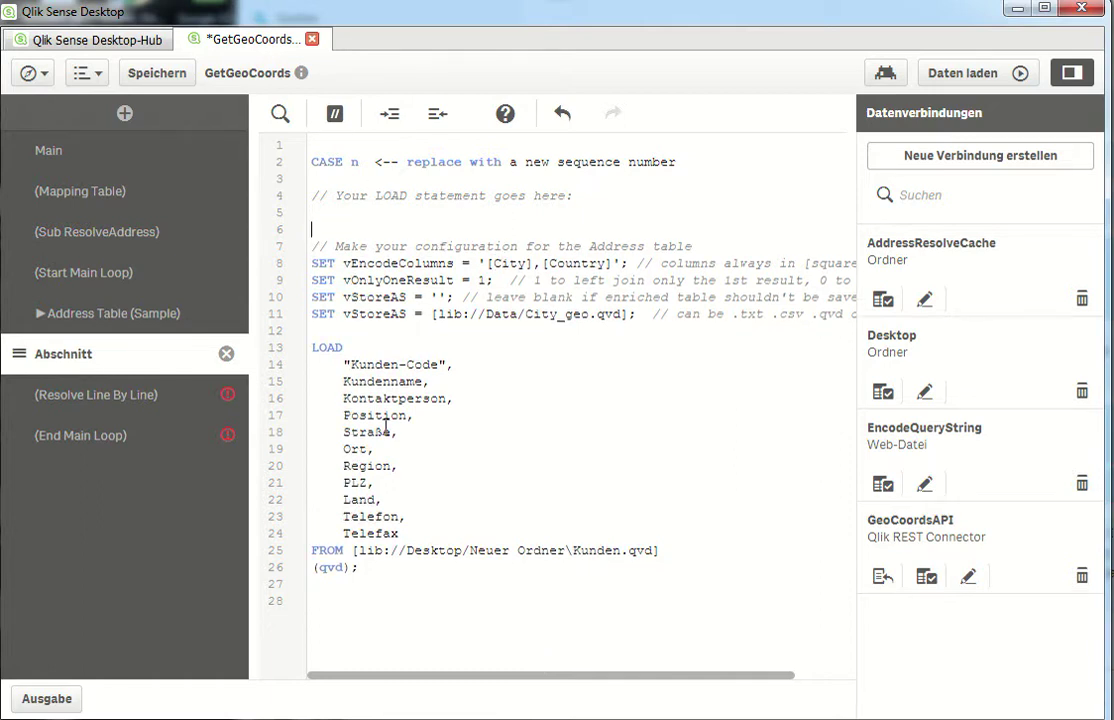
# Set the address fields on line 8 to [Straße],[Ort],[Land].
pyautogui.doubleClick(509, 264)
pyautogui.doubleClick(370, 432)
pyautogui.hotkey('ctrl', 'c')
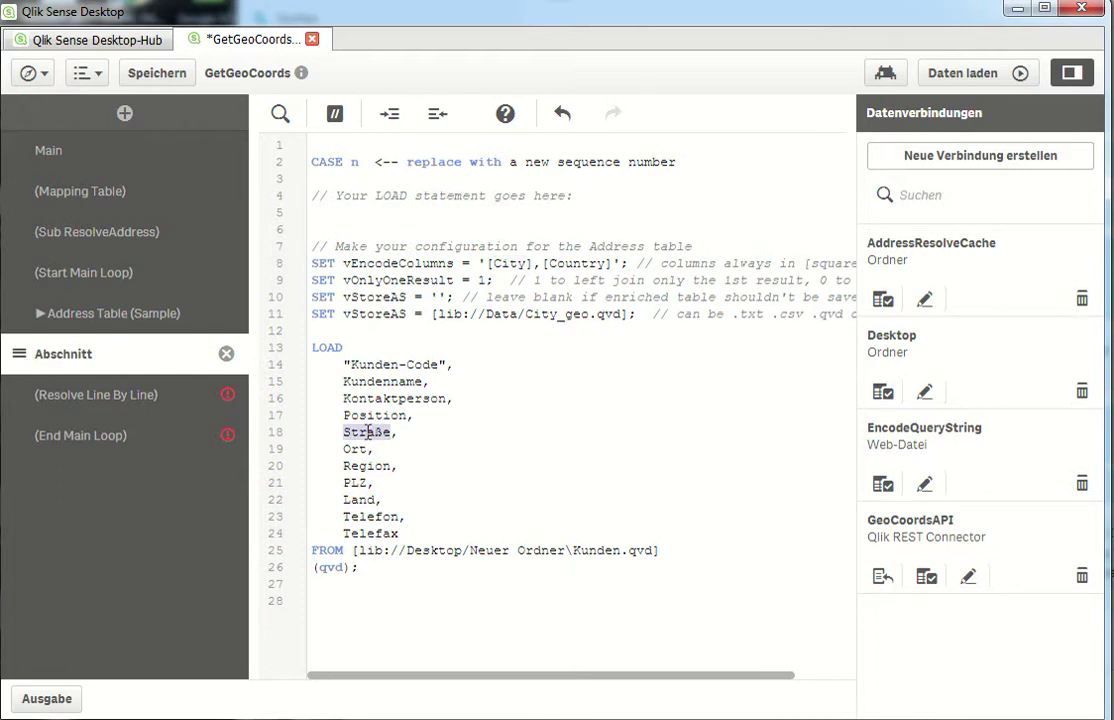
pyautogui.doubleClick(509, 264)
pyautogui.hotkey('ctrl', 'v')
pyautogui.click(558, 264)
pyautogui.write('[],')
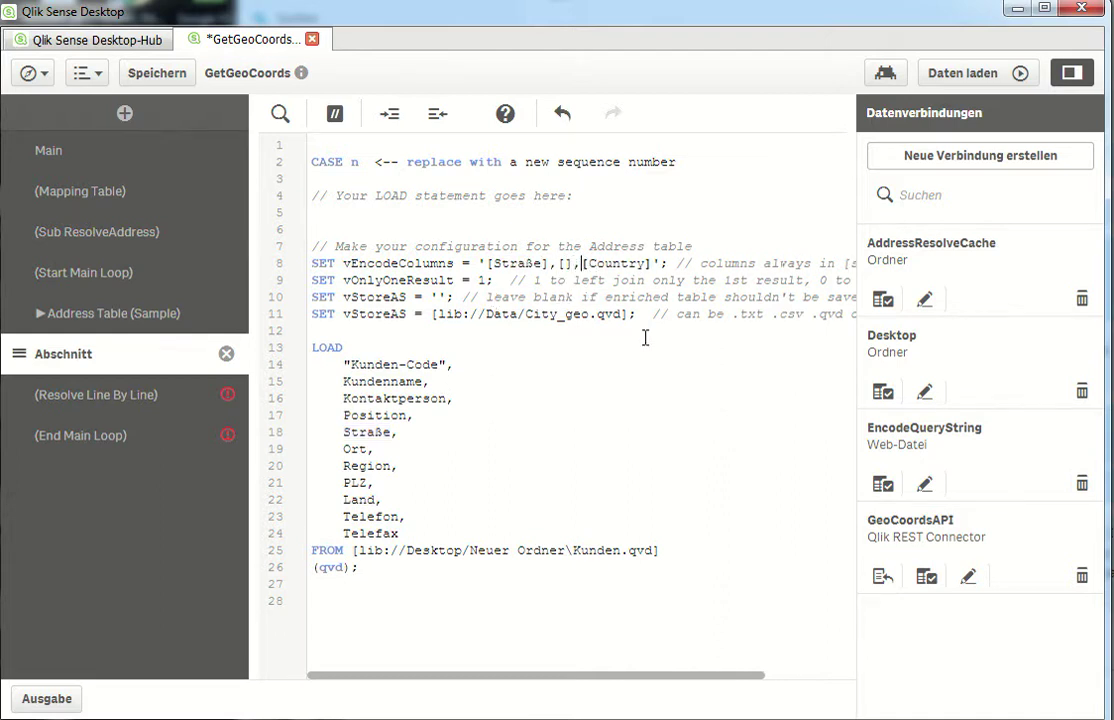
pyautogui.press('Left')
pyautogui.press('Left')
pyautogui.write('Ort')
pyautogui.press('Right')
pyautogui.press('Right')
pyautogui.doubleClick(360, 499)
pyautogui.hotkey('ctrl', 'c')
pyautogui.doubleClick(645, 263)
pyautogui.hotkey('ctrl', 'v')
pyautogui.click(683, 263)
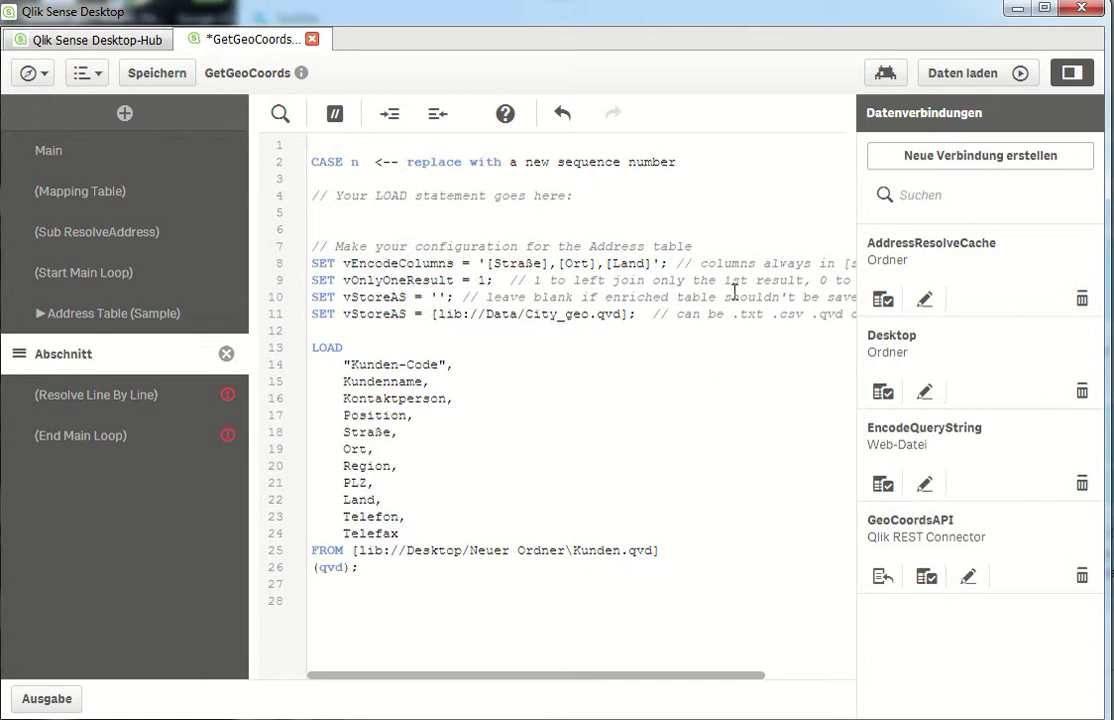
# Set the vStoreAS output to Kunden_geo.txt in Neuer Ordner.
pyautogui.click(487, 281)
pyautogui.moveTo(352, 550); pyautogui.dragTo(669, 546)
pyautogui.hotkey('ctrl', 'c')
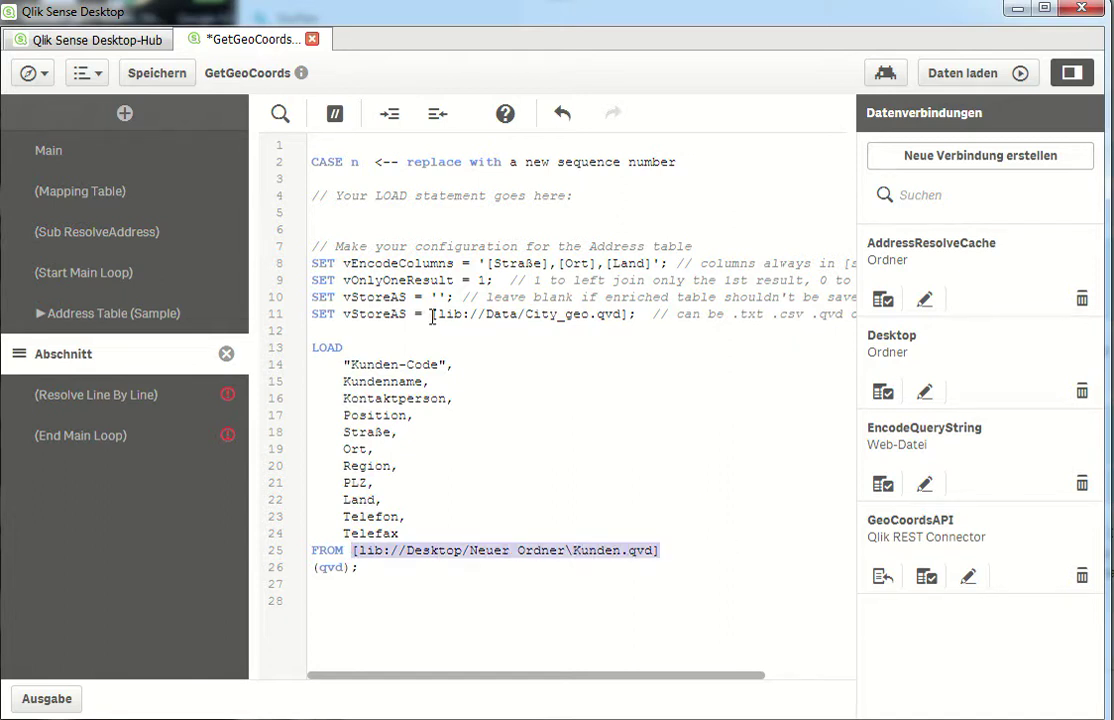
pyautogui.moveTo(432, 316); pyautogui.dragTo(630, 316)
pyautogui.hotkey('ctrl', 'v')
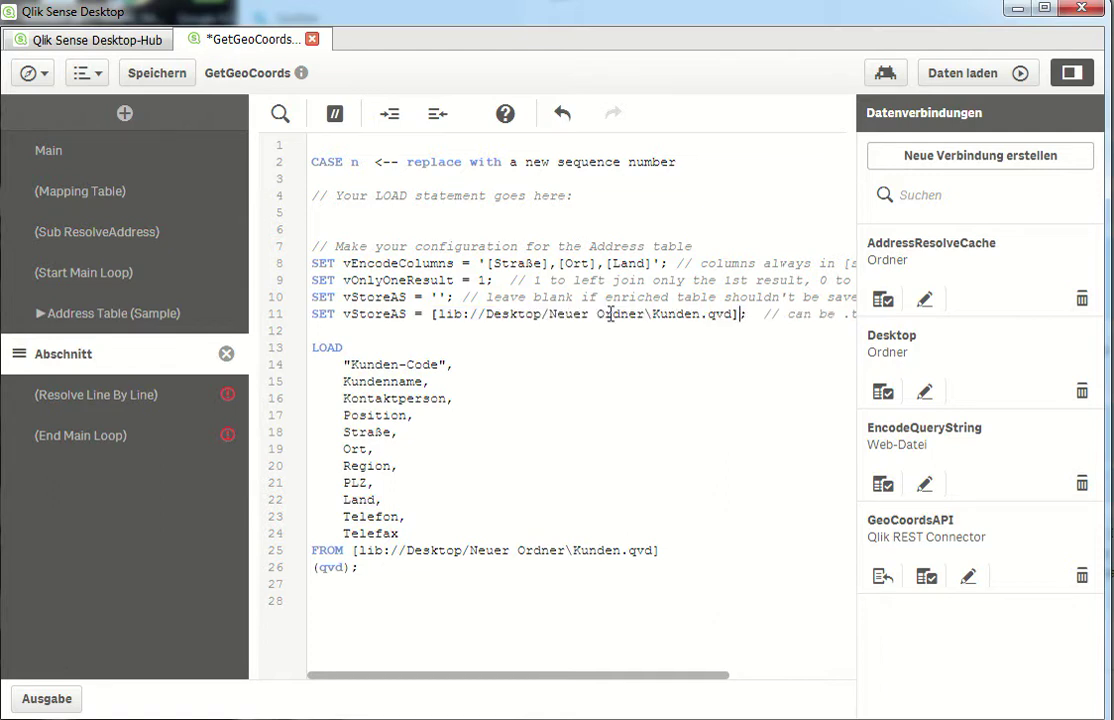
pyautogui.click(696, 314)
pyautogui.write('_geo')
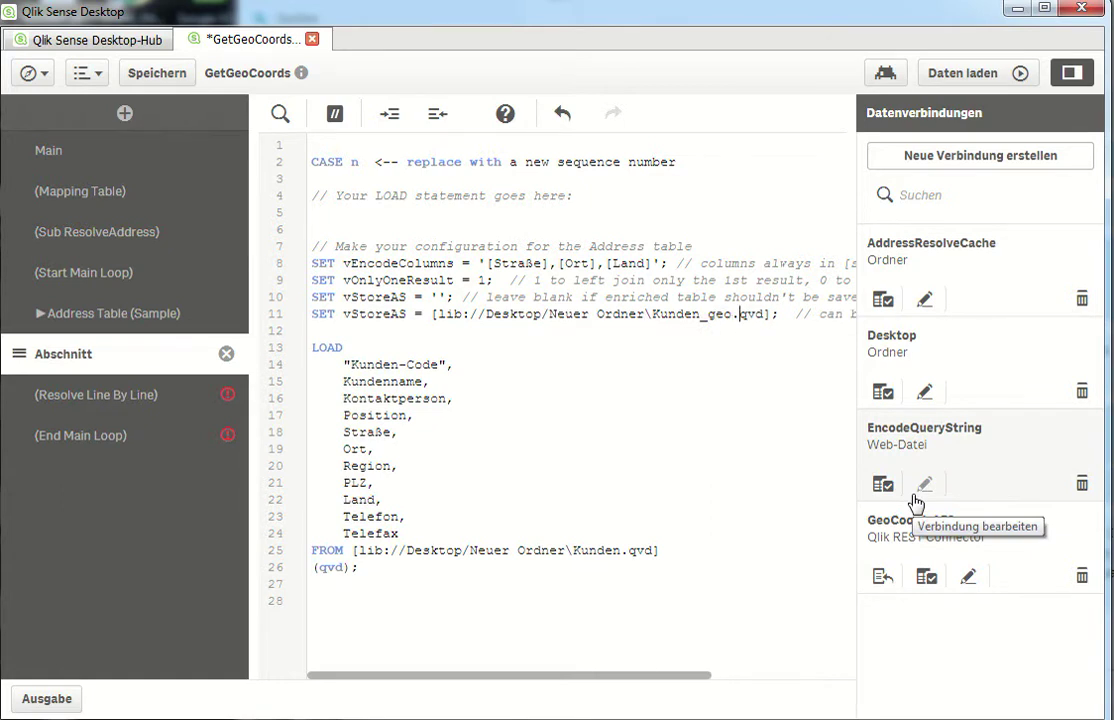
pyautogui.hotkey('shift', 'Right')
pyautogui.hotkey('shift', 'Right')
pyautogui.write('txt')
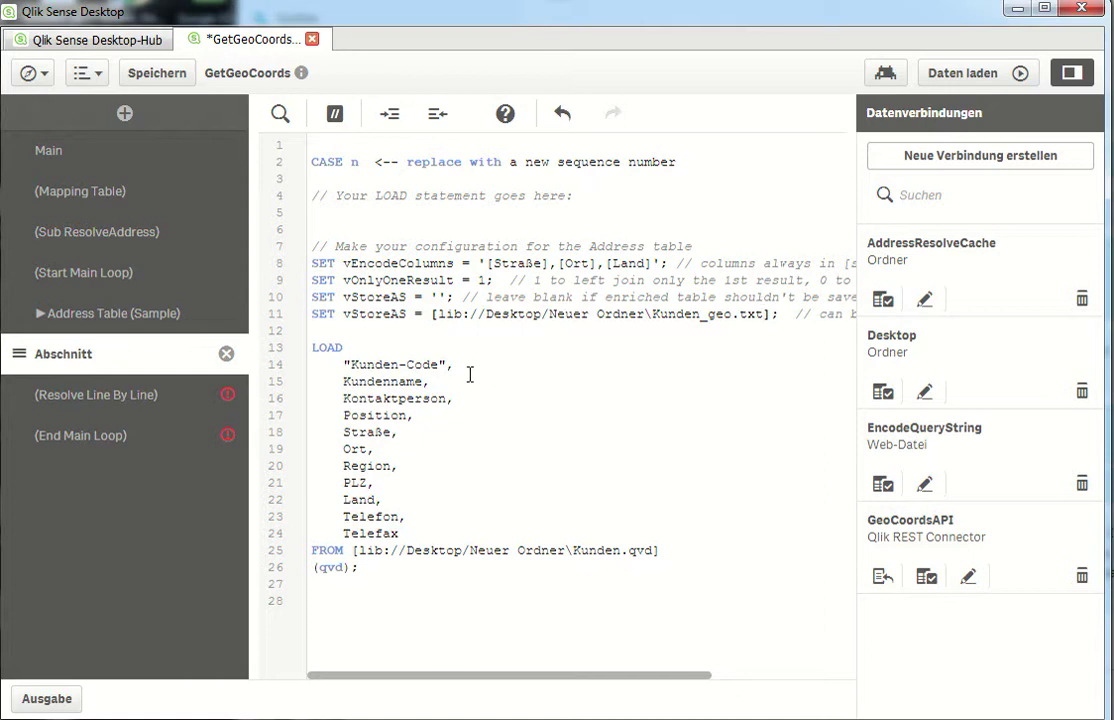
# After the failed load, change 'CASE n' to 'CASE 1' and reload the data.
pyautogui.click(973, 90)
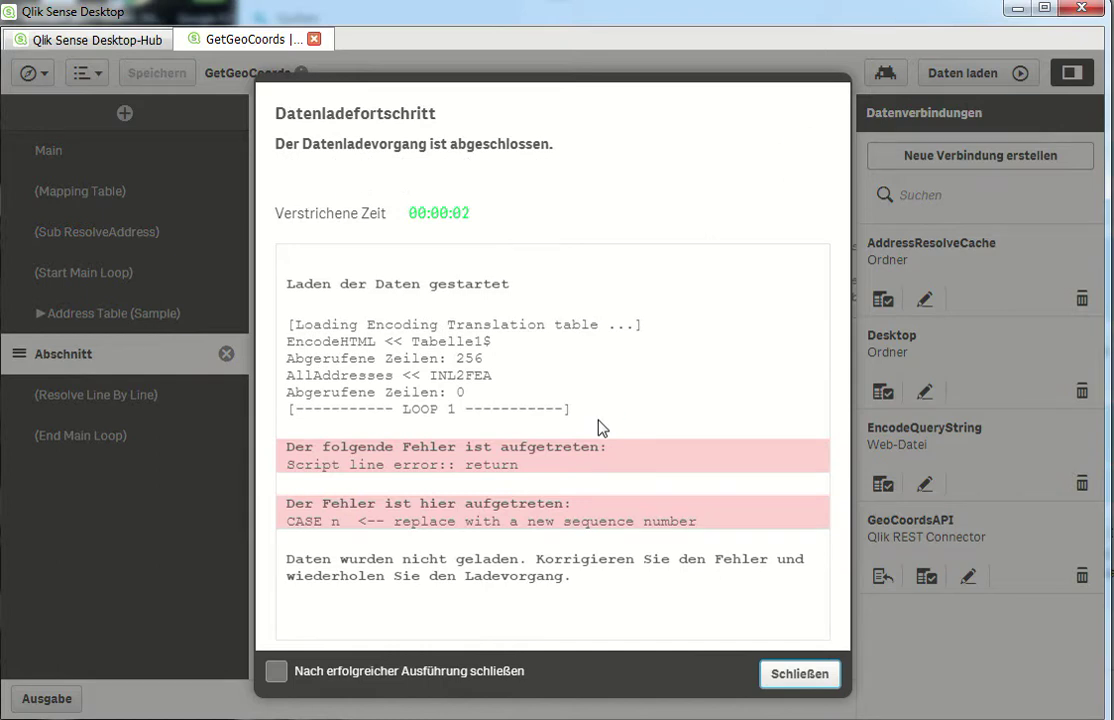
pyautogui.click(817, 688)
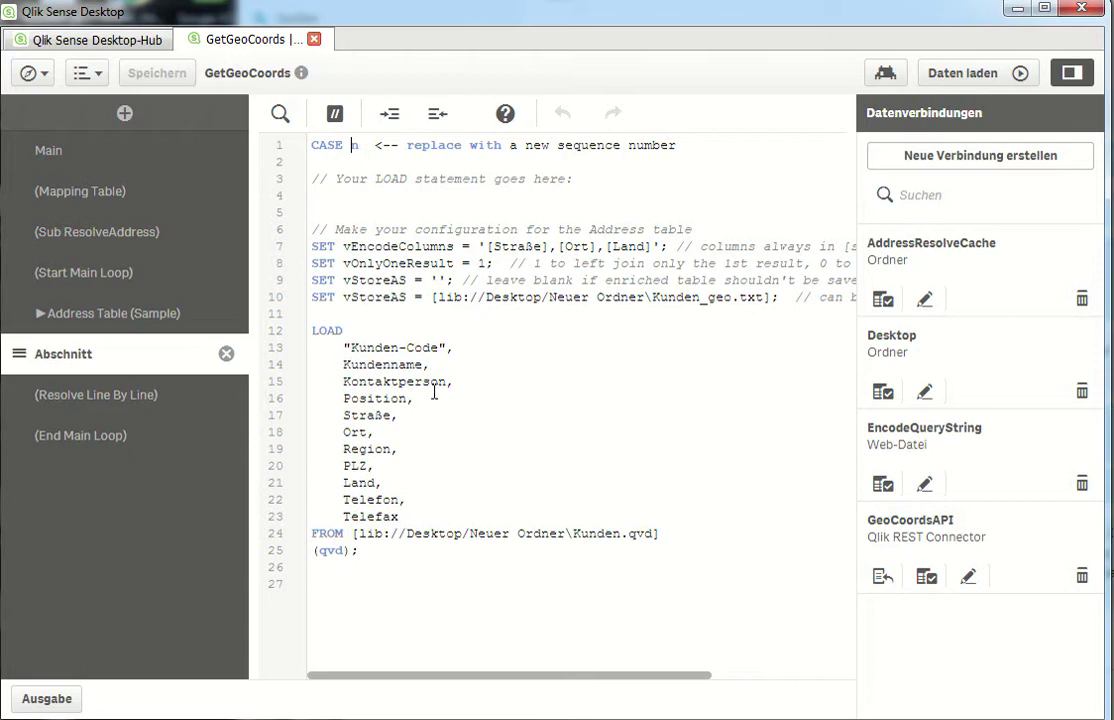
pyautogui.press('Delete')
pyautogui.write('1')
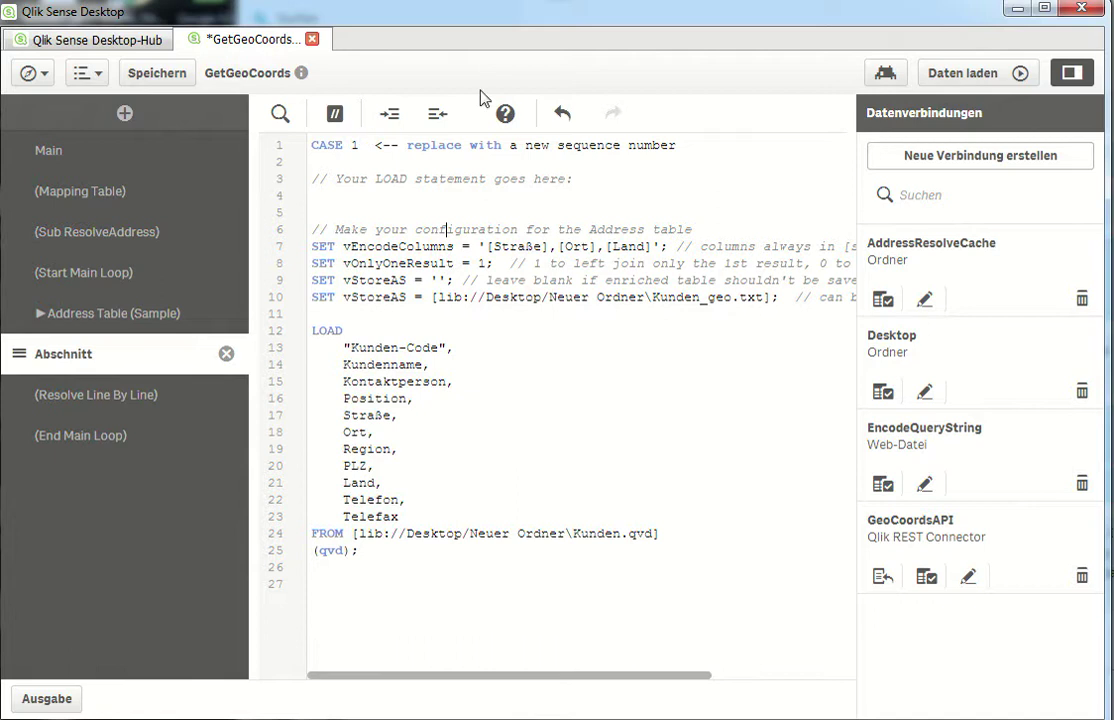
pyautogui.click(1018, 73)
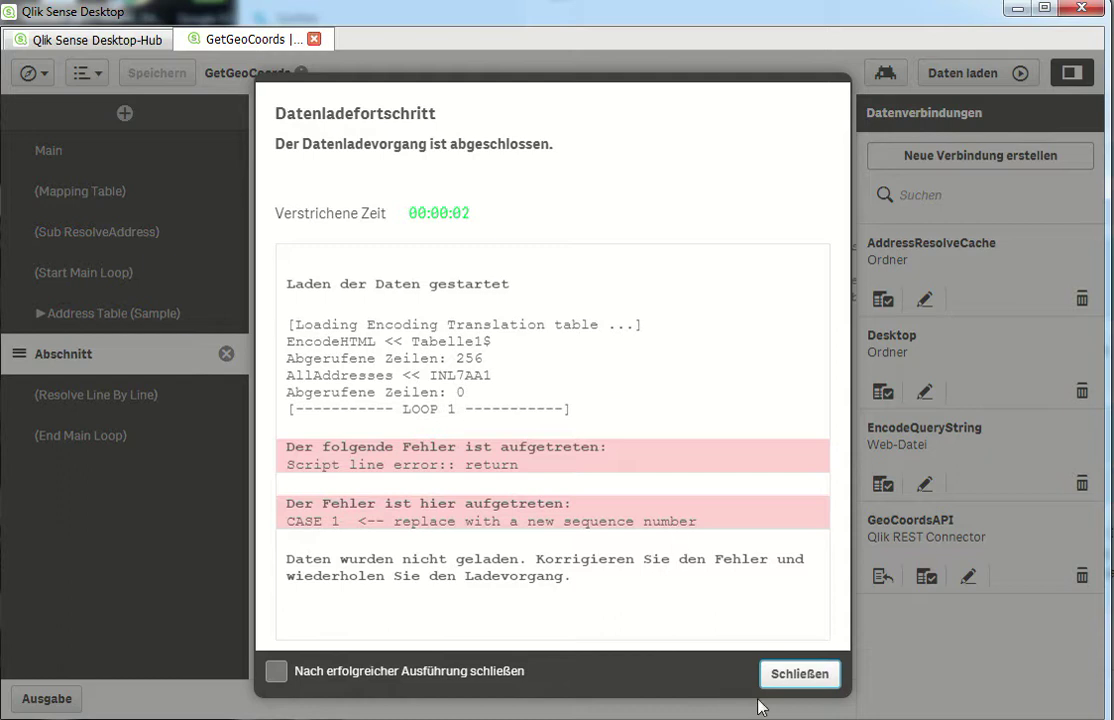
pyautogui.click(785, 675)
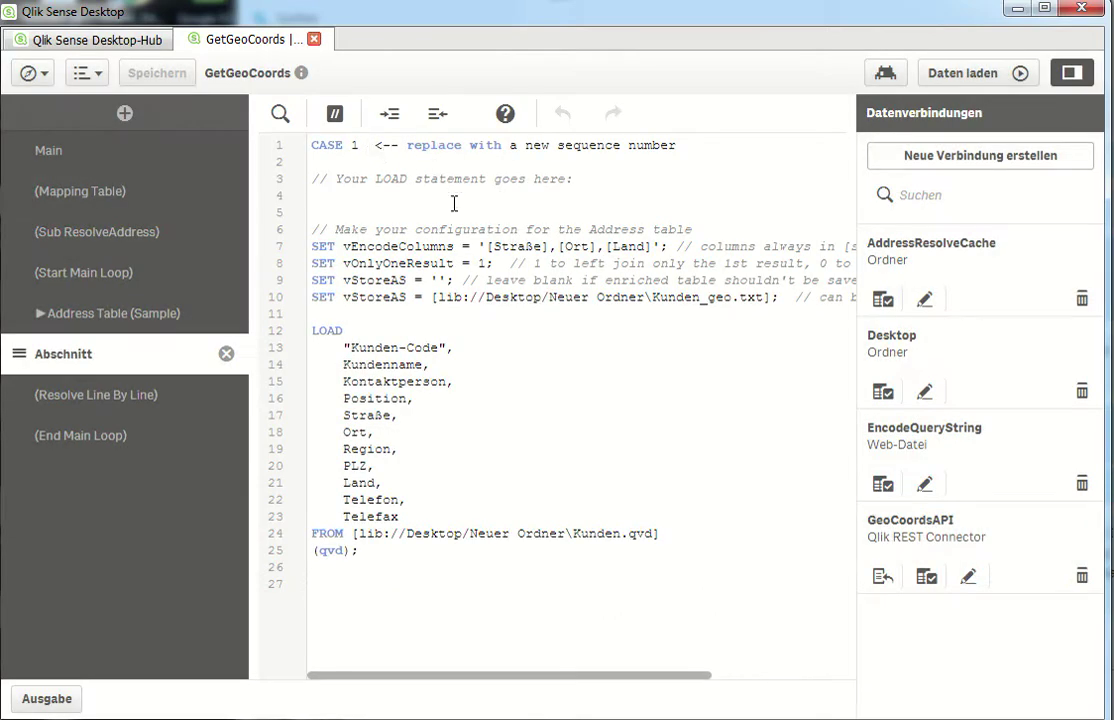
# Comment out the '<--' note with //, reload, and auto-close the report on success.
pyautogui.write('//')
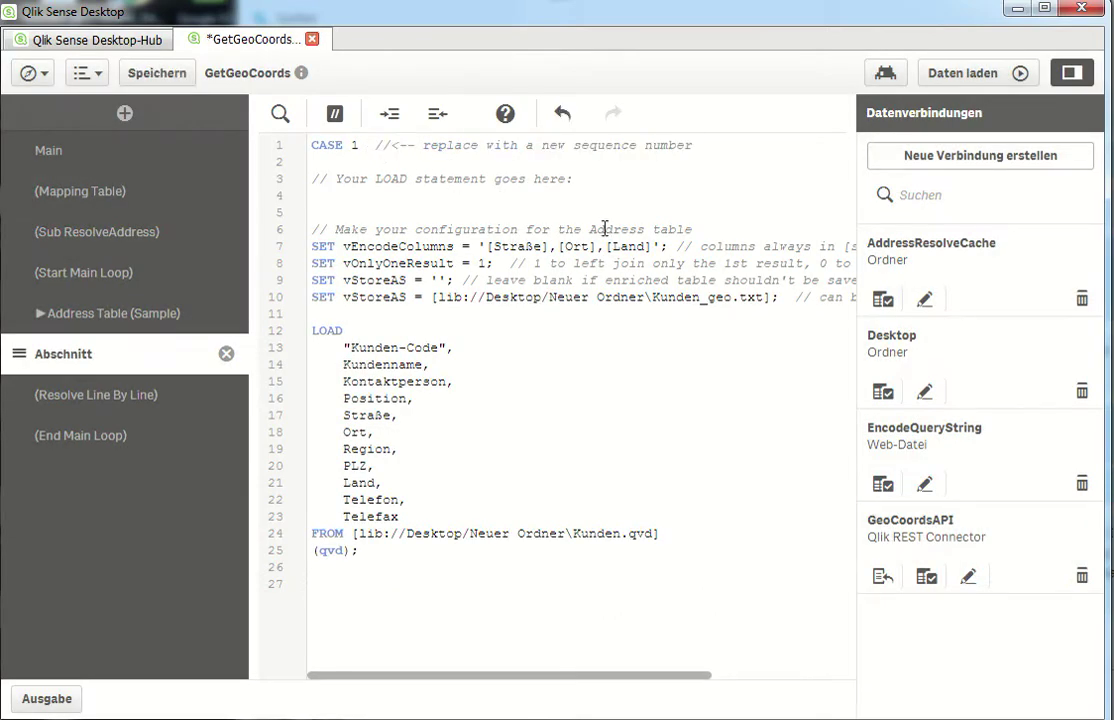
pyautogui.click(962, 74)
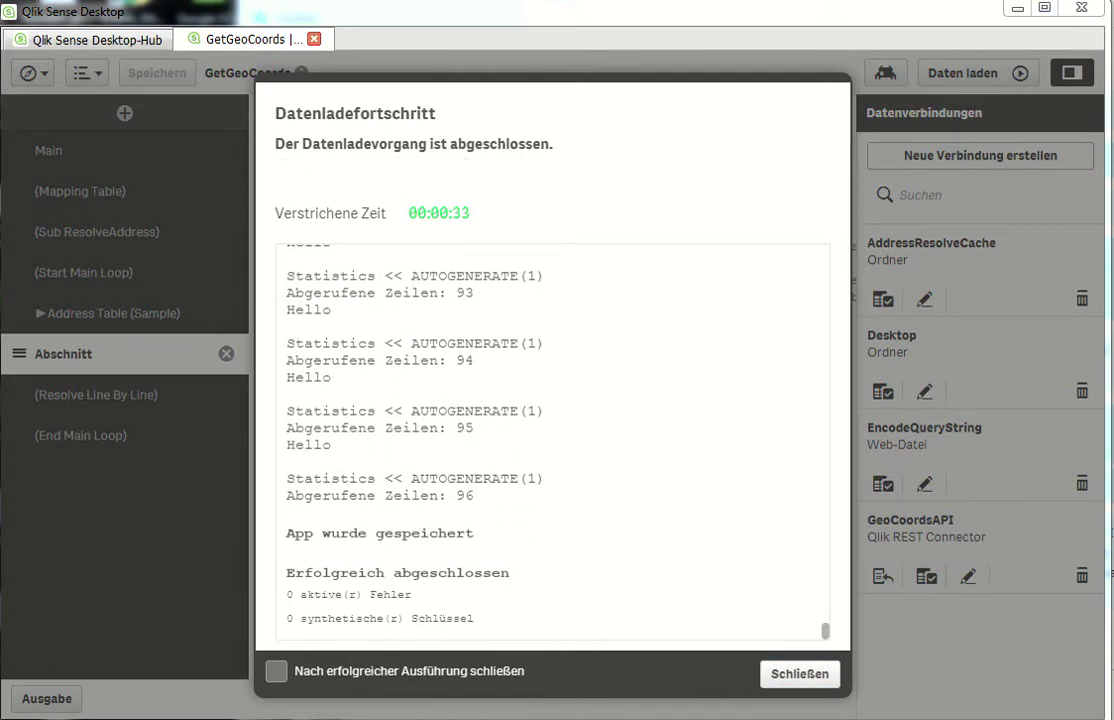
pyautogui.click(278, 673)
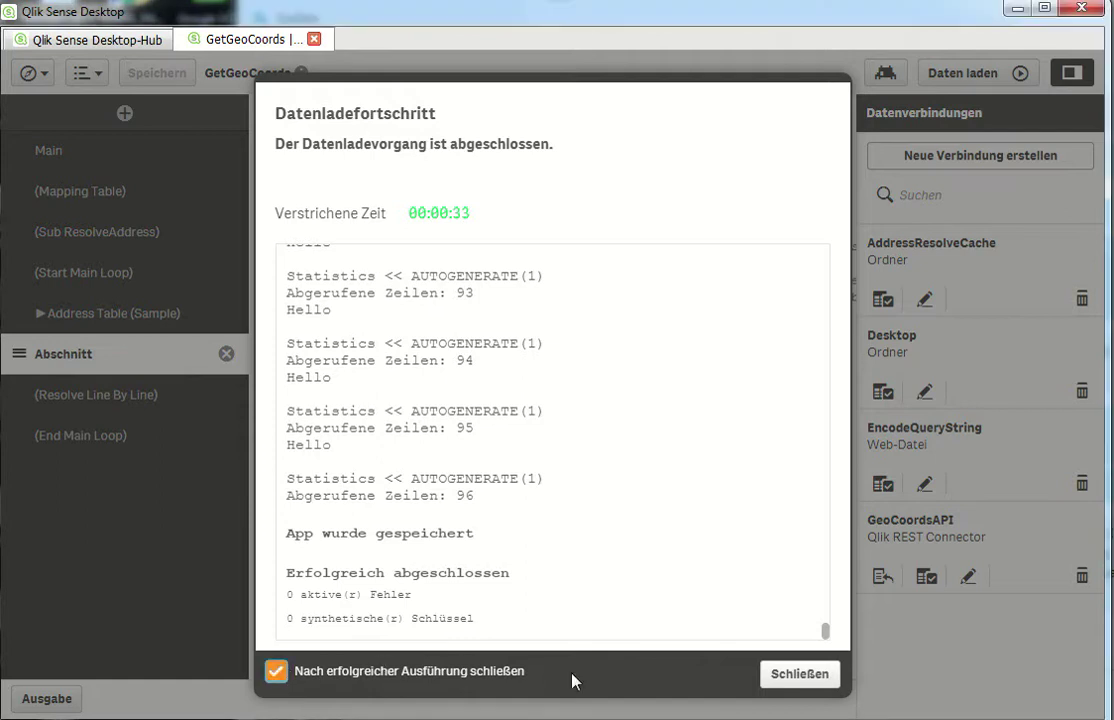
# Open the World Map sheet's 91 GeoPoints and filter SourceTable to Kunden.
pyautogui.click(797, 674)
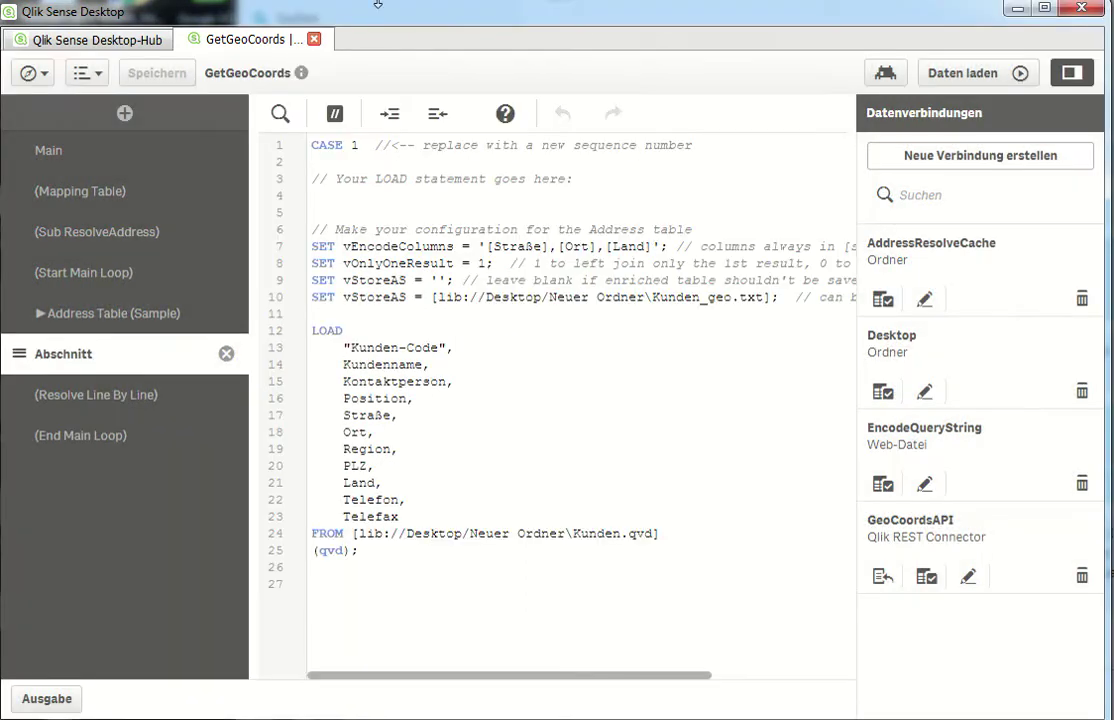
pyautogui.click(42, 74)
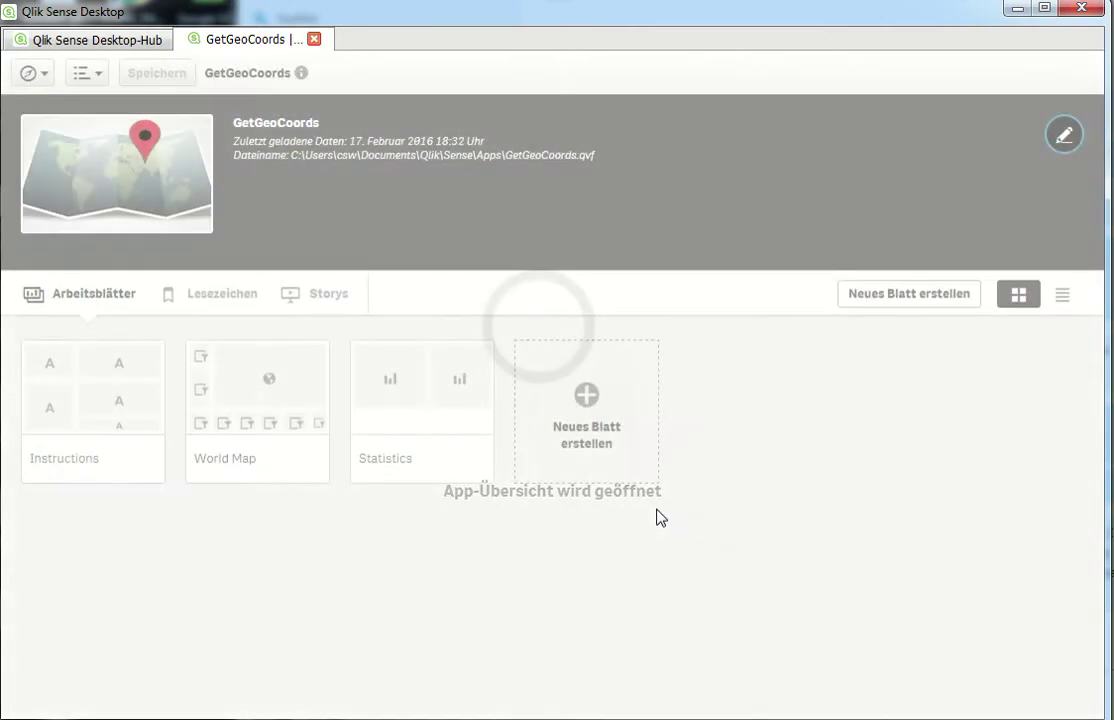
pyautogui.click(244, 368)
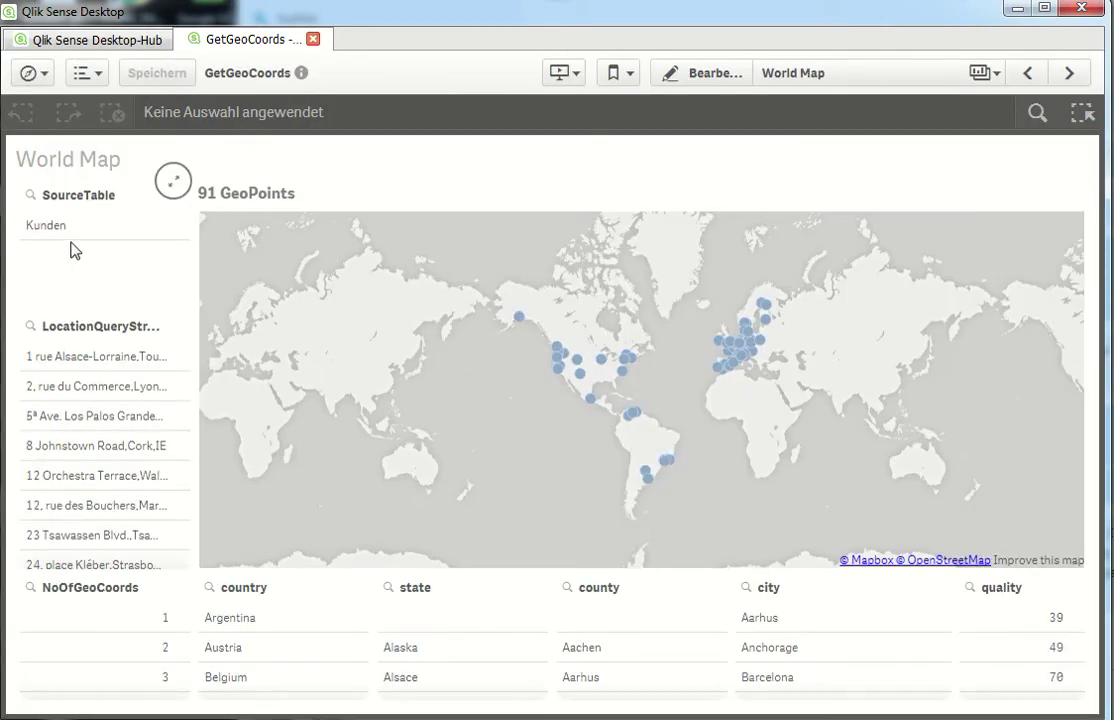
pyautogui.click(81, 234)
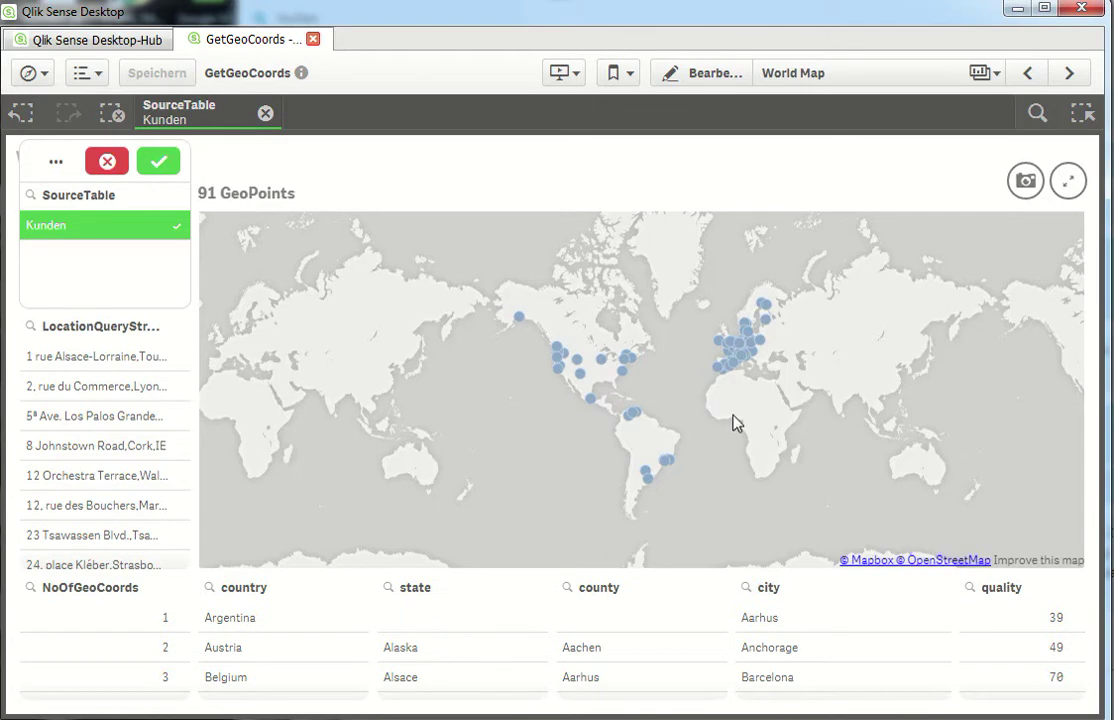
pyautogui.scroll(-3, 120, 480)
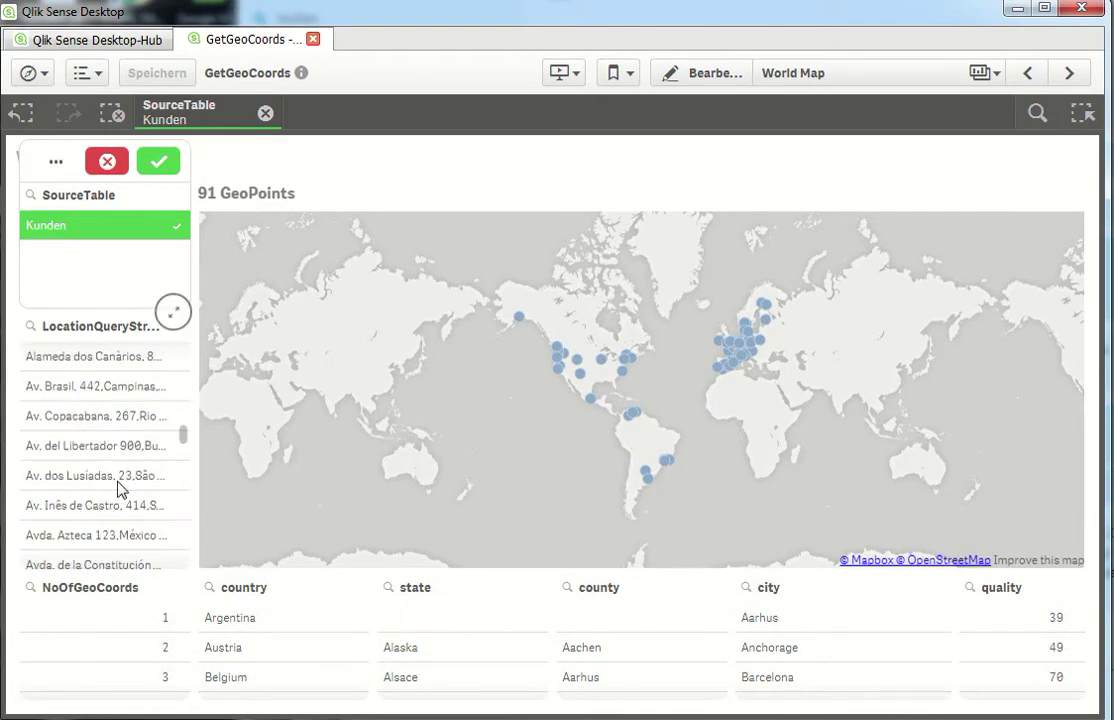
pyautogui.moveTo(103, 445); pyautogui.dragTo(108, 475)
pyautogui.moveTo(135, 543); pyautogui.dragTo(133, 505)
pyautogui.click(150, 506)
pyautogui.click(103, 478)
pyautogui.click(92, 450)
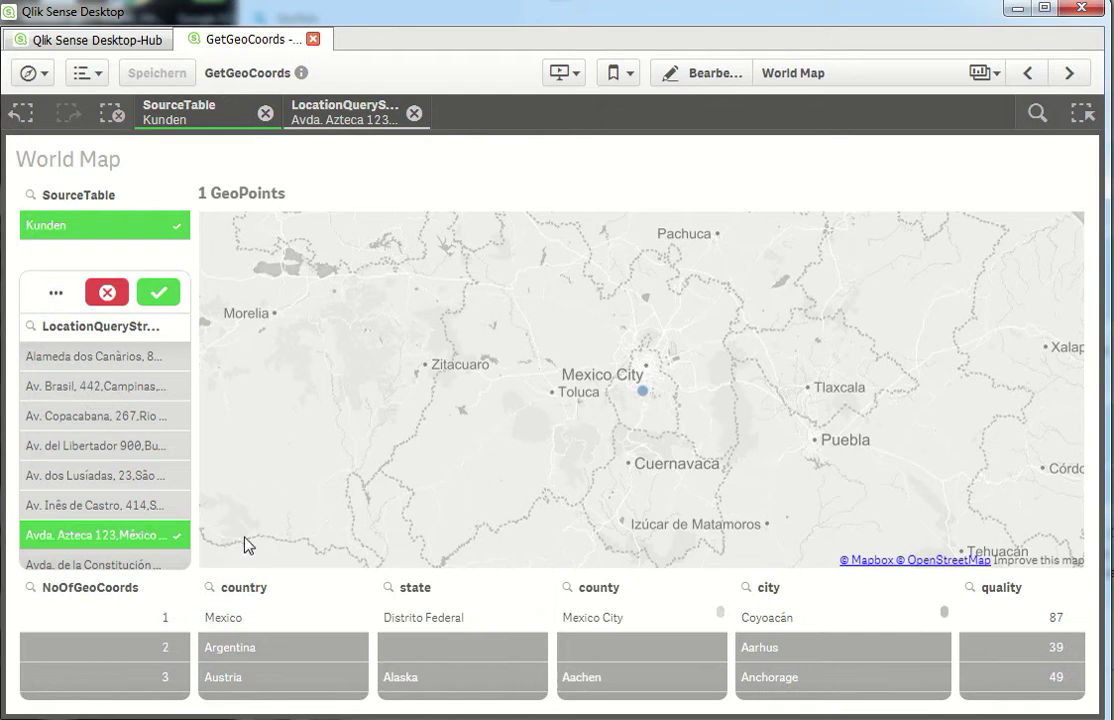
pyautogui.click(148, 538)
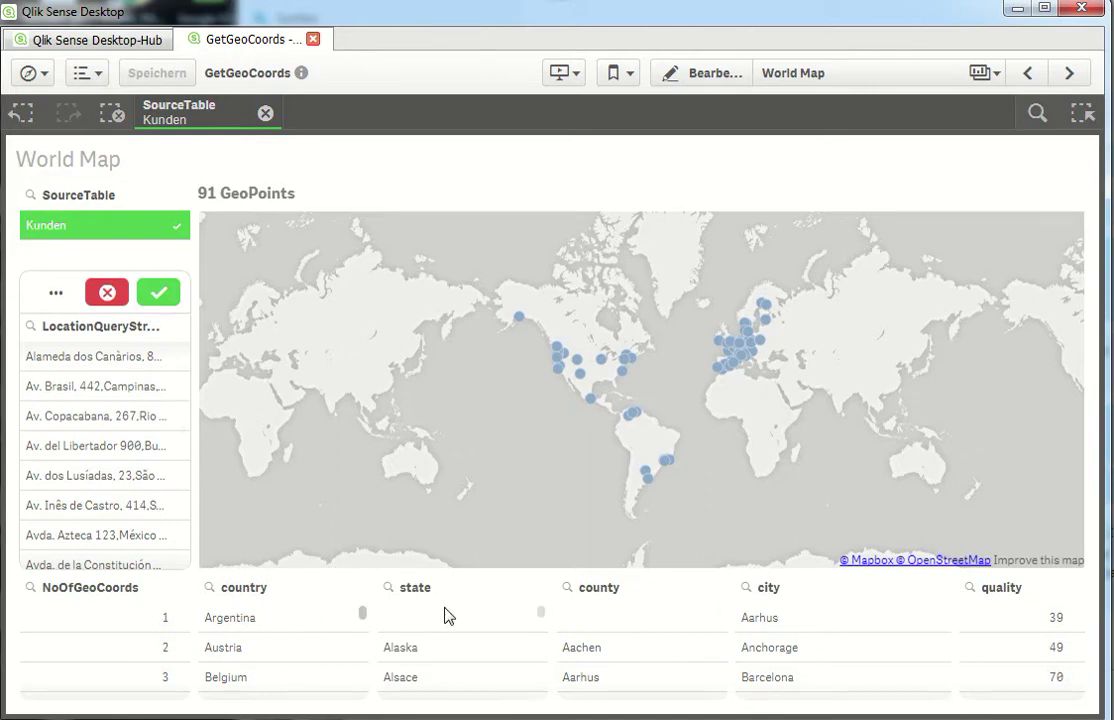
pyautogui.scroll(-3, 655, 640)
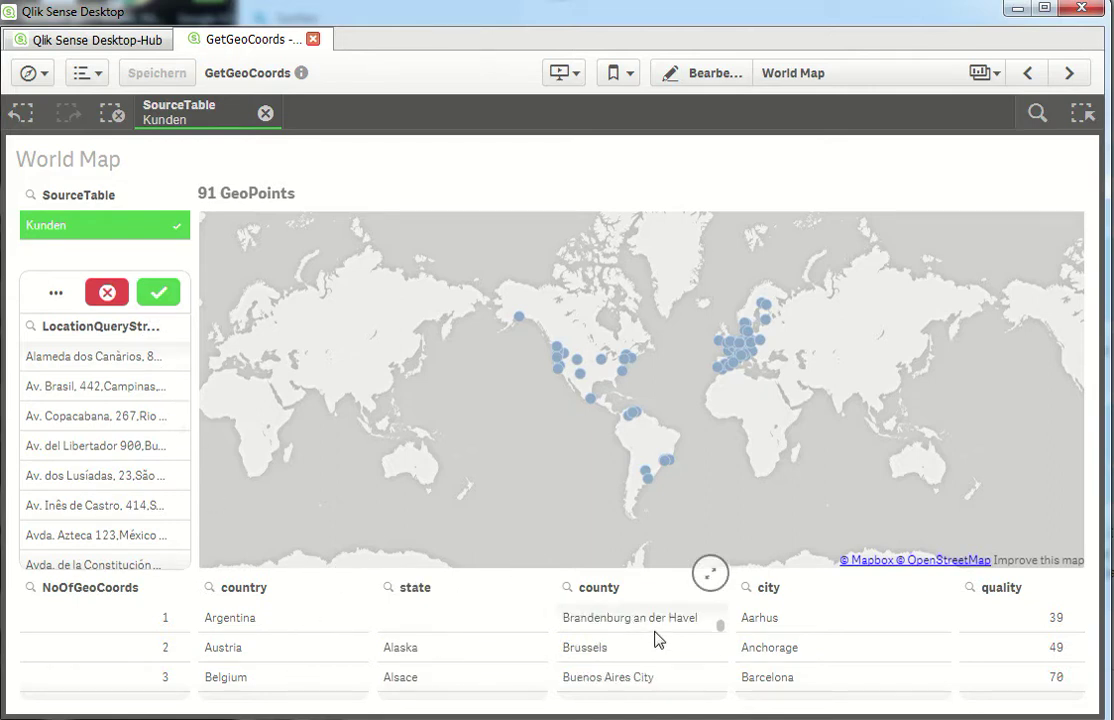
pyautogui.scroll(-3, 660, 645)
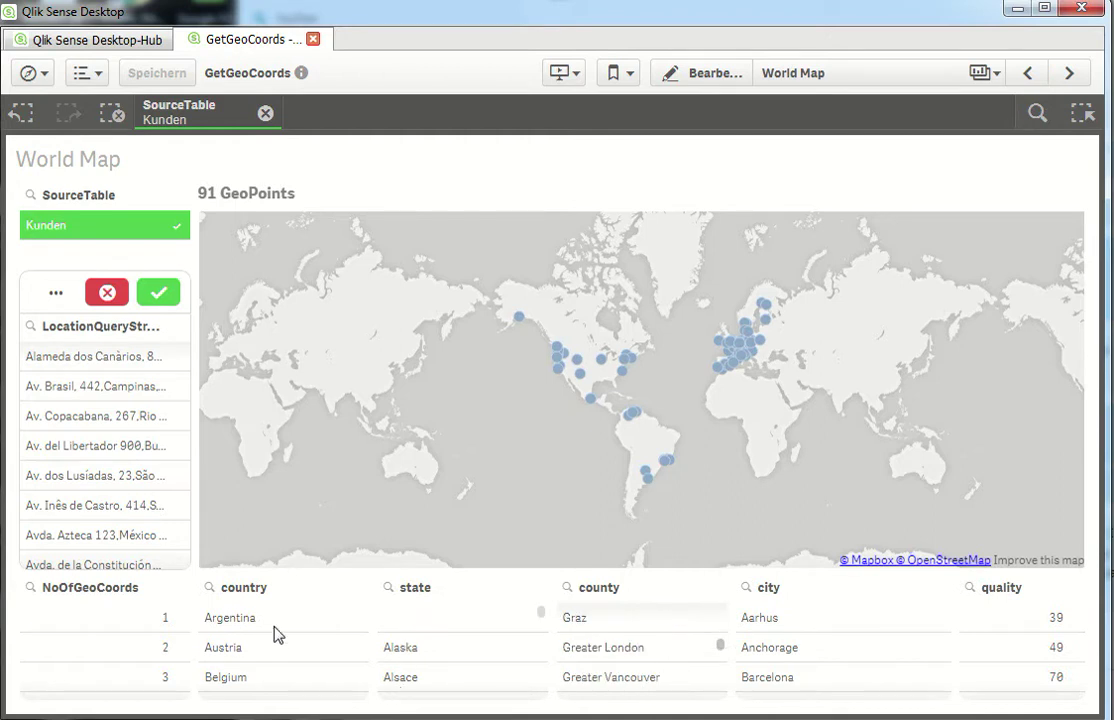
pyautogui.click(254, 648)
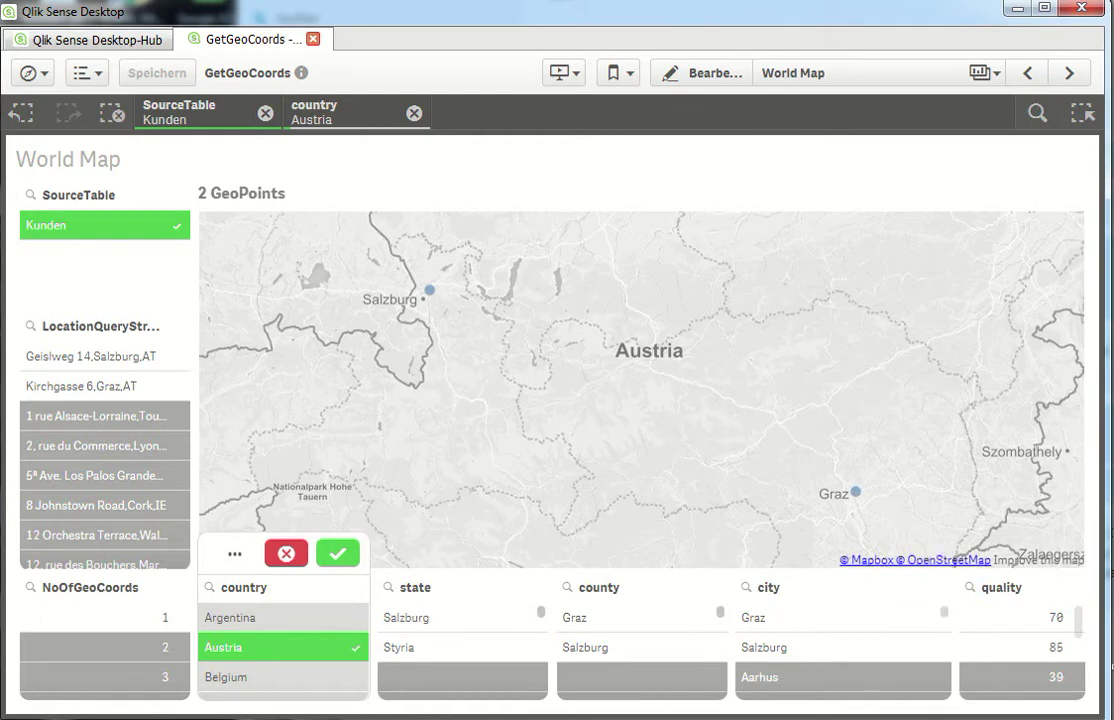
pyautogui.click(290, 648)
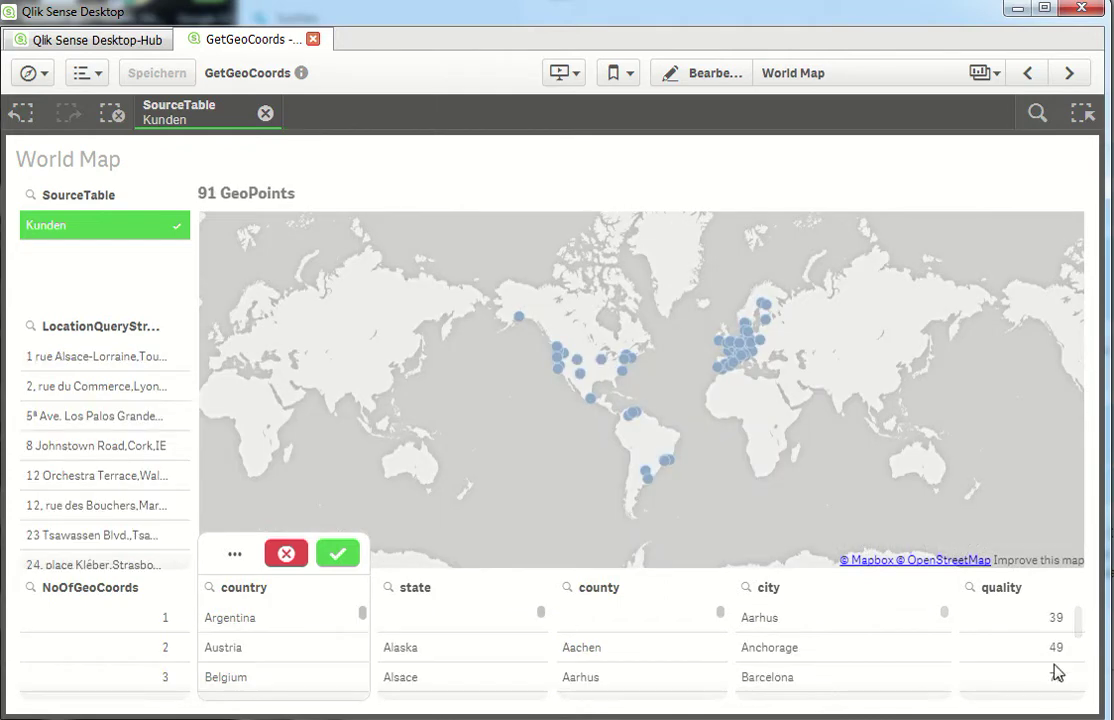
pyautogui.moveTo(1083, 635); pyautogui.dragTo(1093, 708)
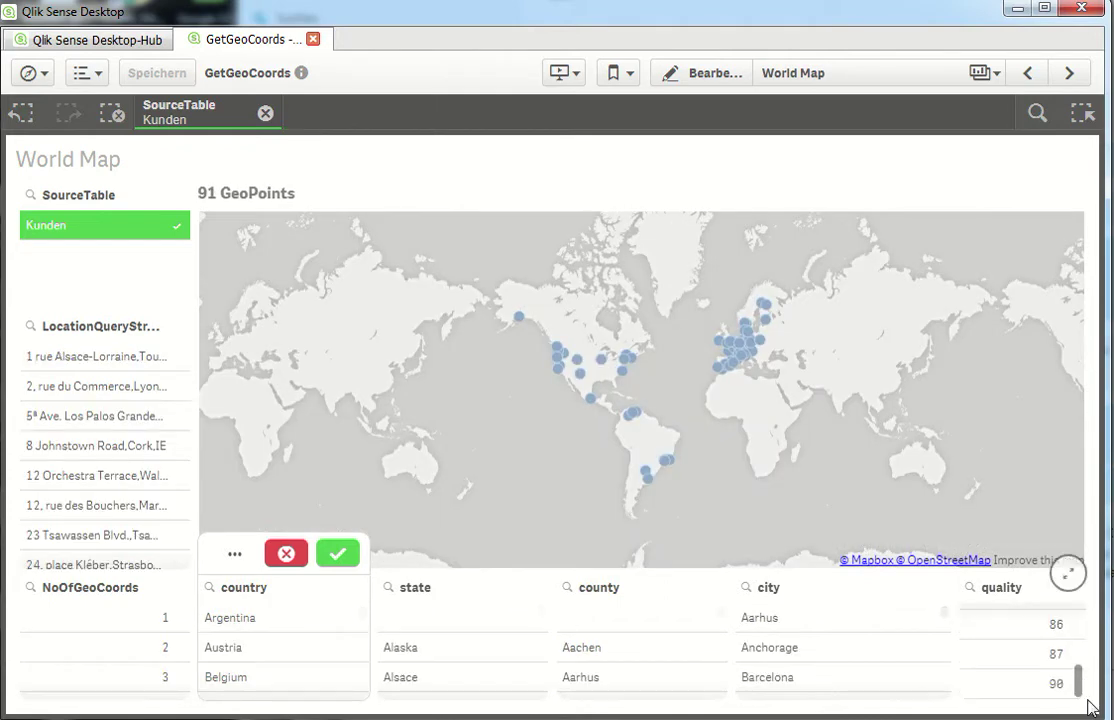
pyautogui.click(1020, 688)
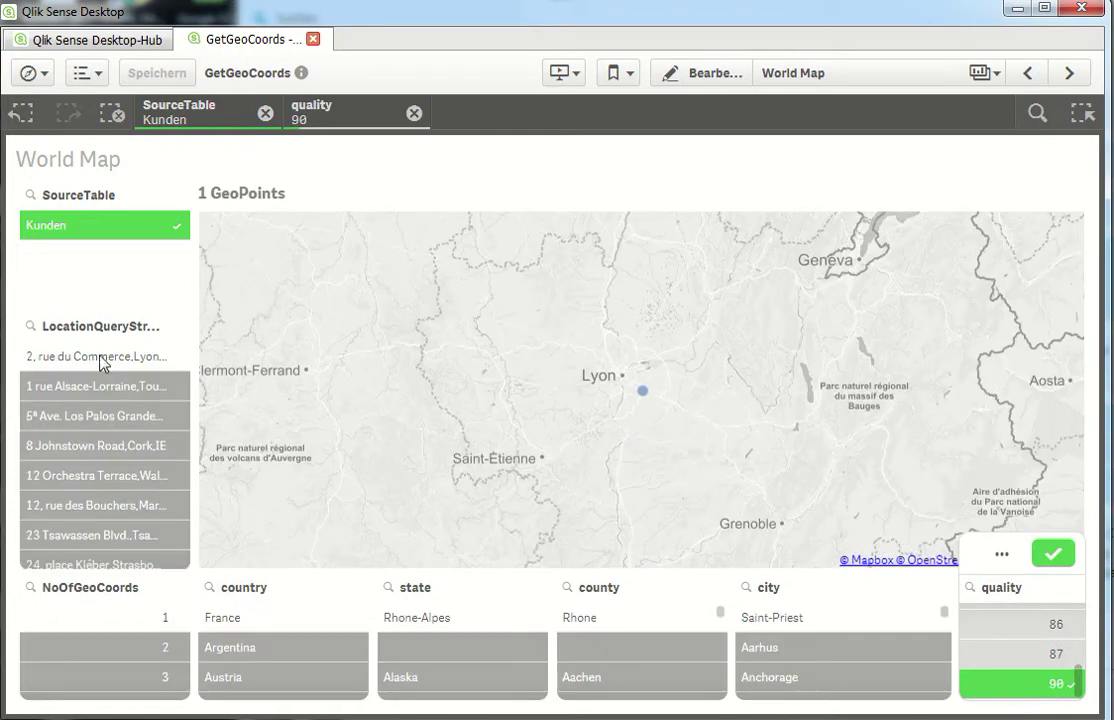
pyautogui.click(1015, 688)
pyautogui.scroll(5, 1020, 678)
pyautogui.click(1004, 623)
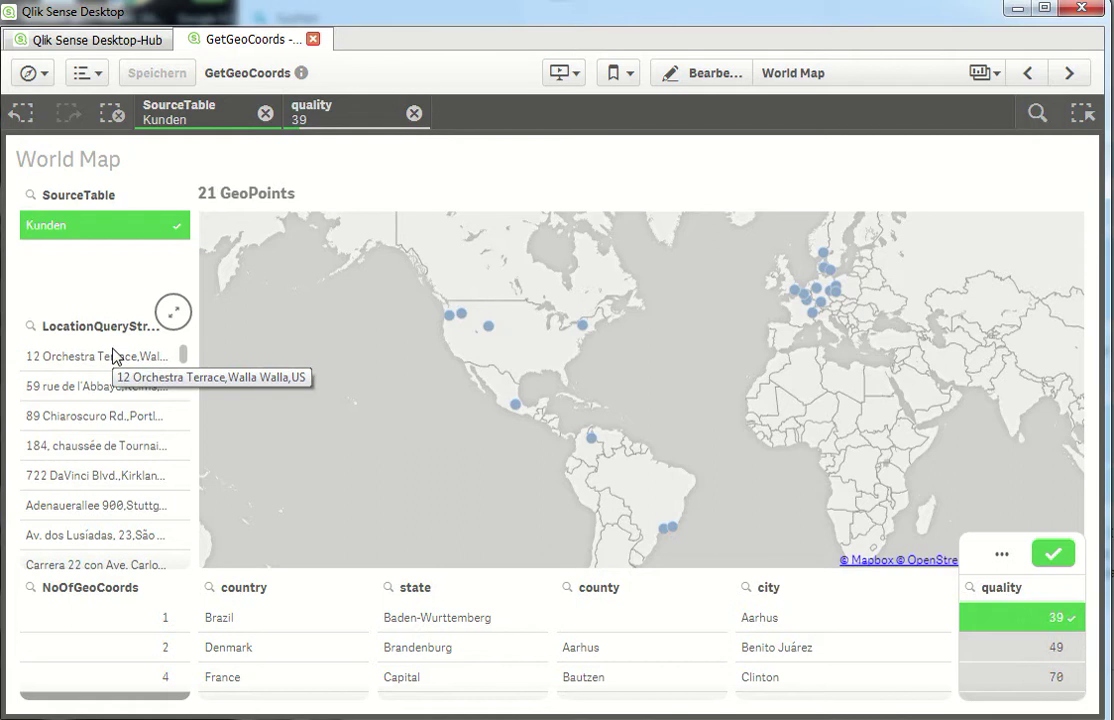
pyautogui.click(1004, 630)
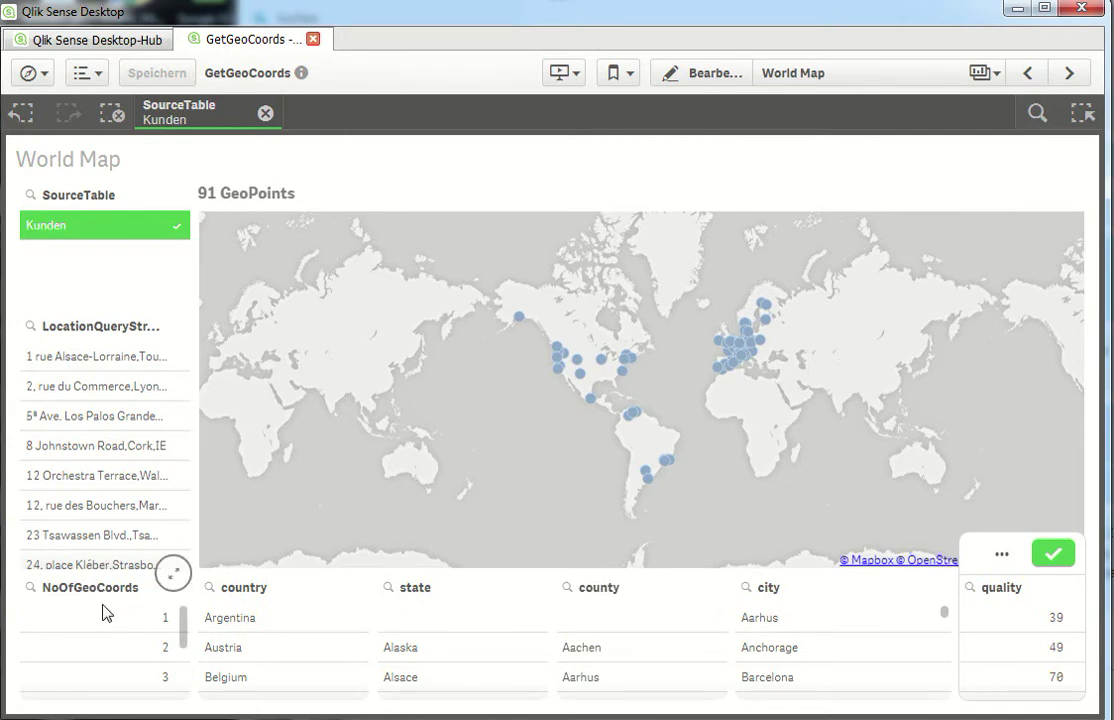
# Filter the World Map to NoOfGeoCoords 14, one point in Sweden, and show the app navigation list.
pyautogui.scroll(-2, 143, 652)
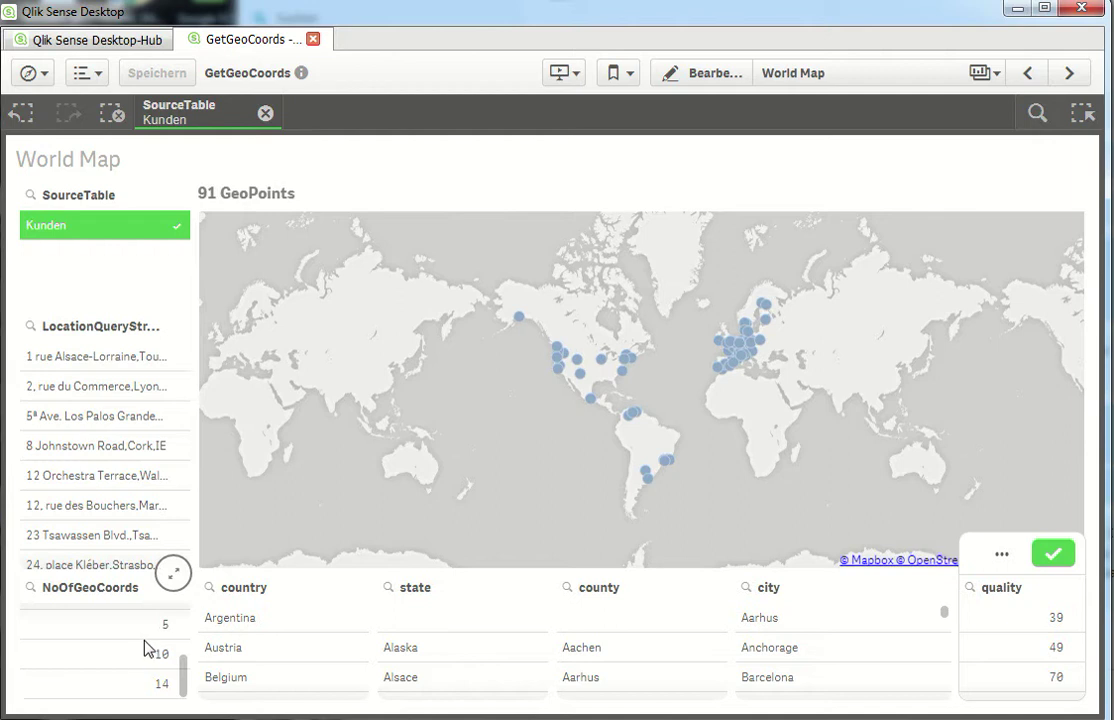
pyautogui.click(108, 683)
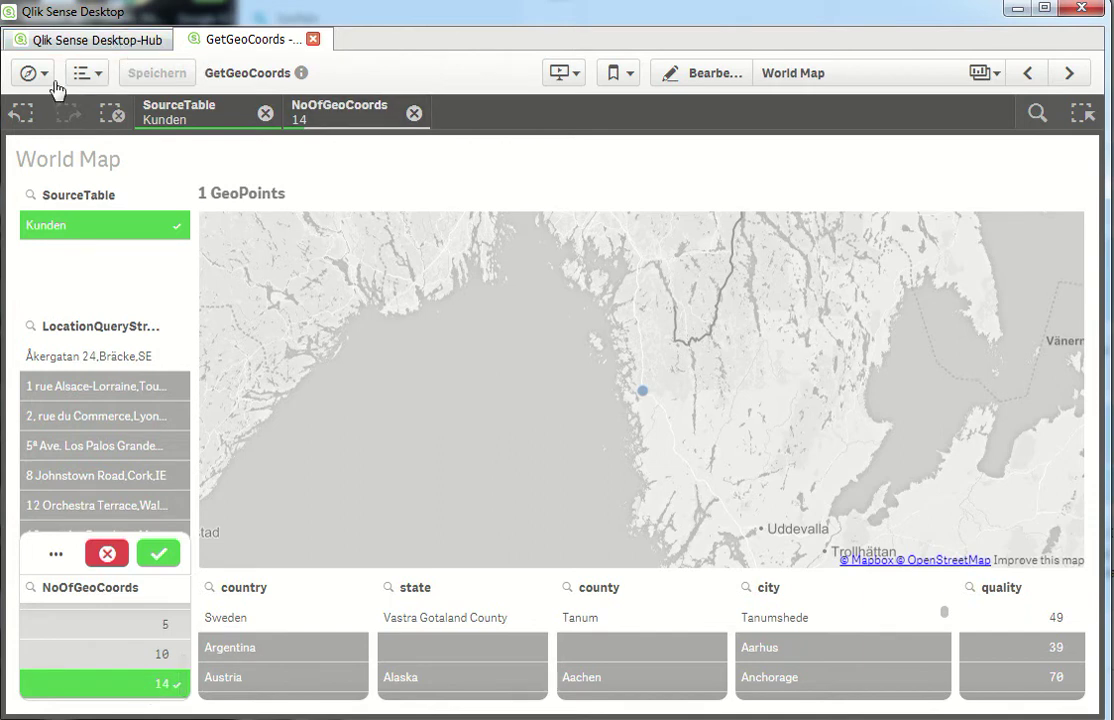
pyautogui.click(44, 85)
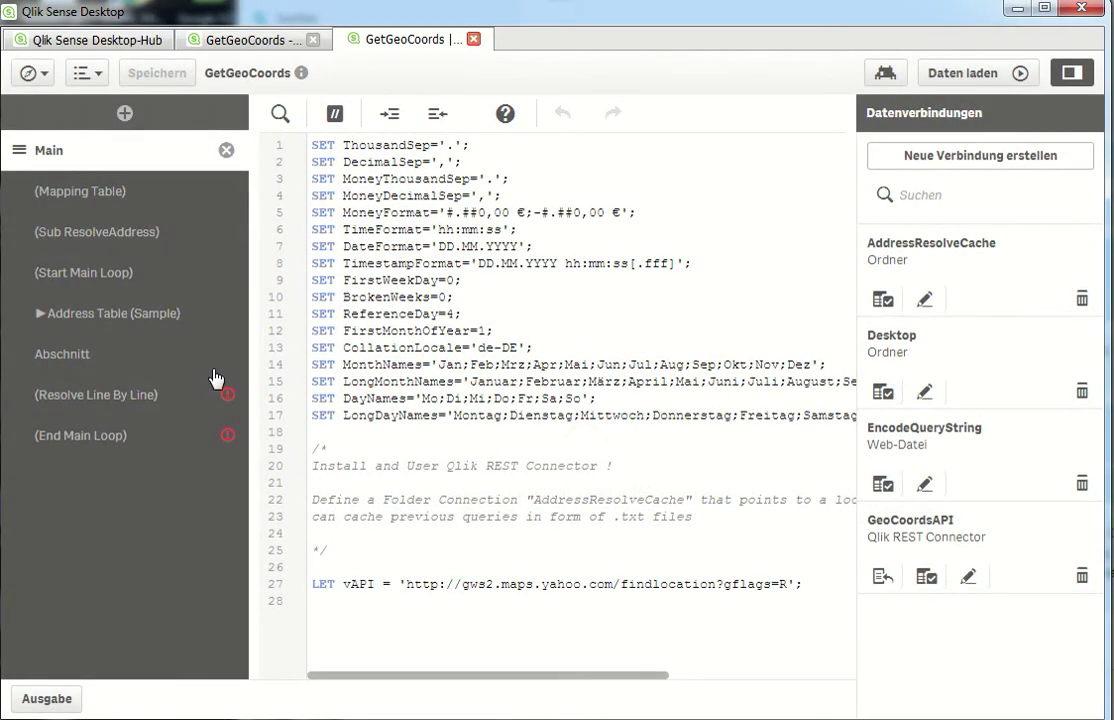
# Set vOnlyOneResult to 0 in the Abschnitt section, reload, and check the World Map's 14 GeoPoints.
pyautogui.click(82, 356)
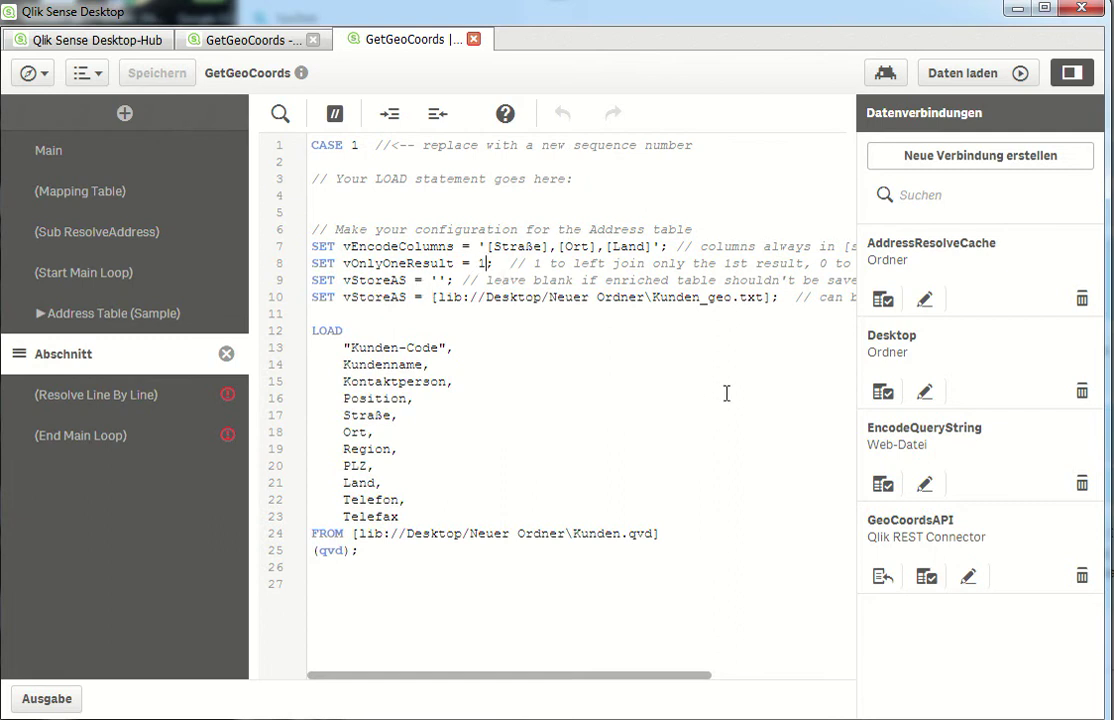
pyautogui.press('BackSpace')
pyautogui.write('0')
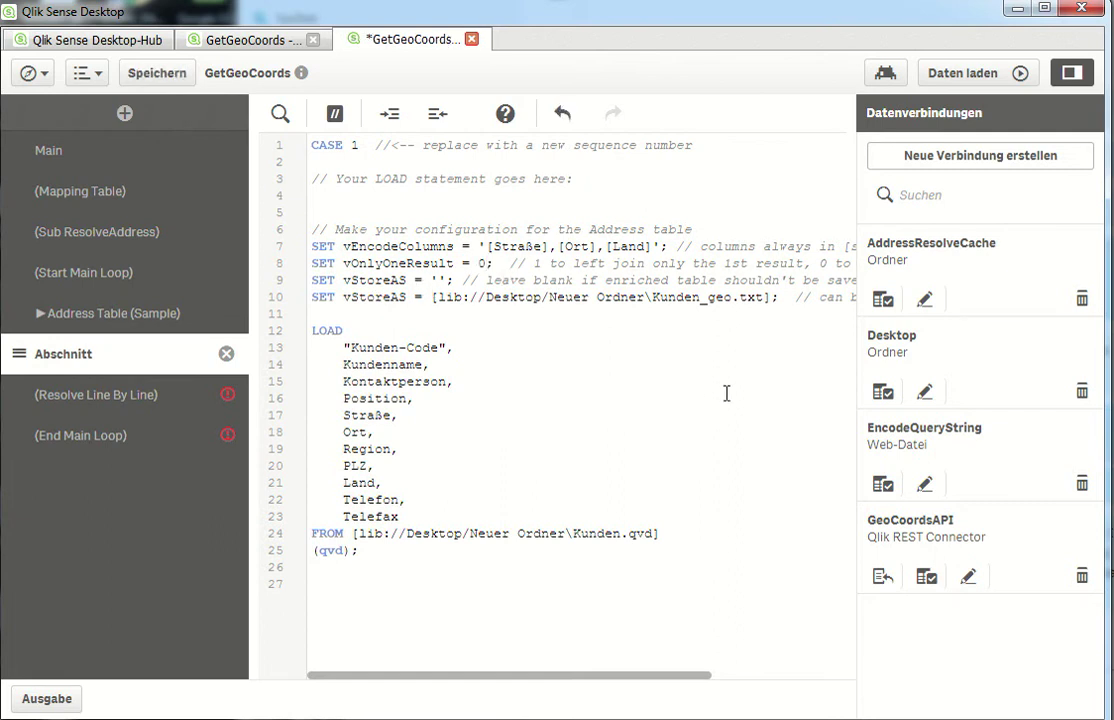
pyautogui.click(975, 76)
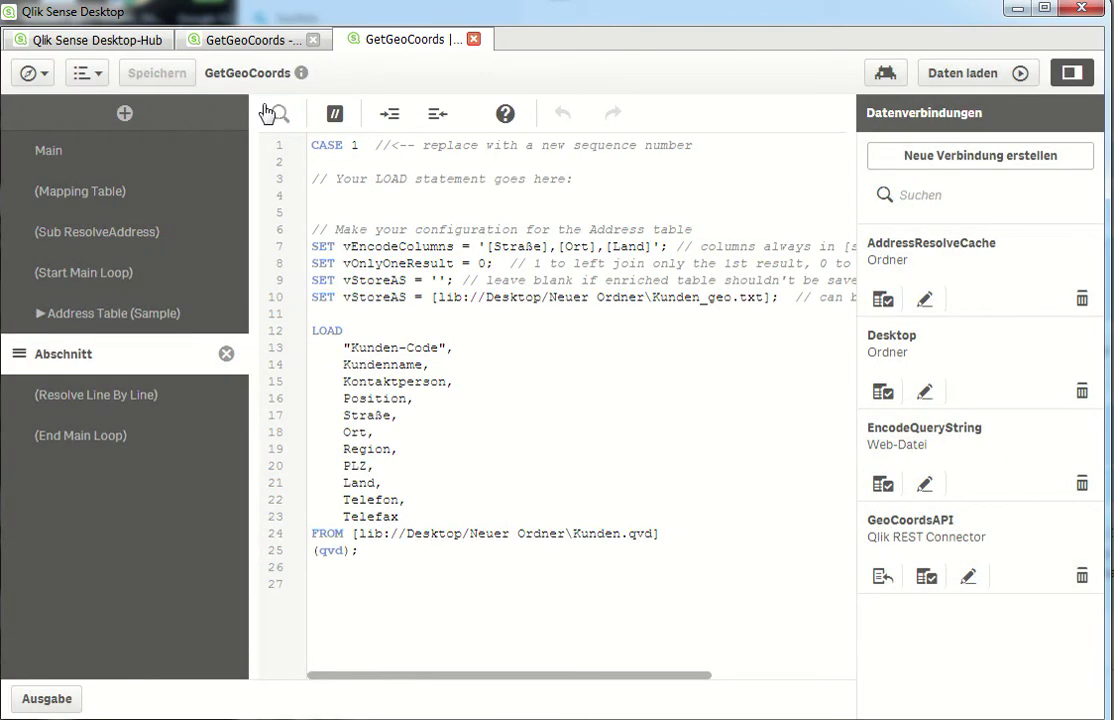
pyautogui.click(240, 48)
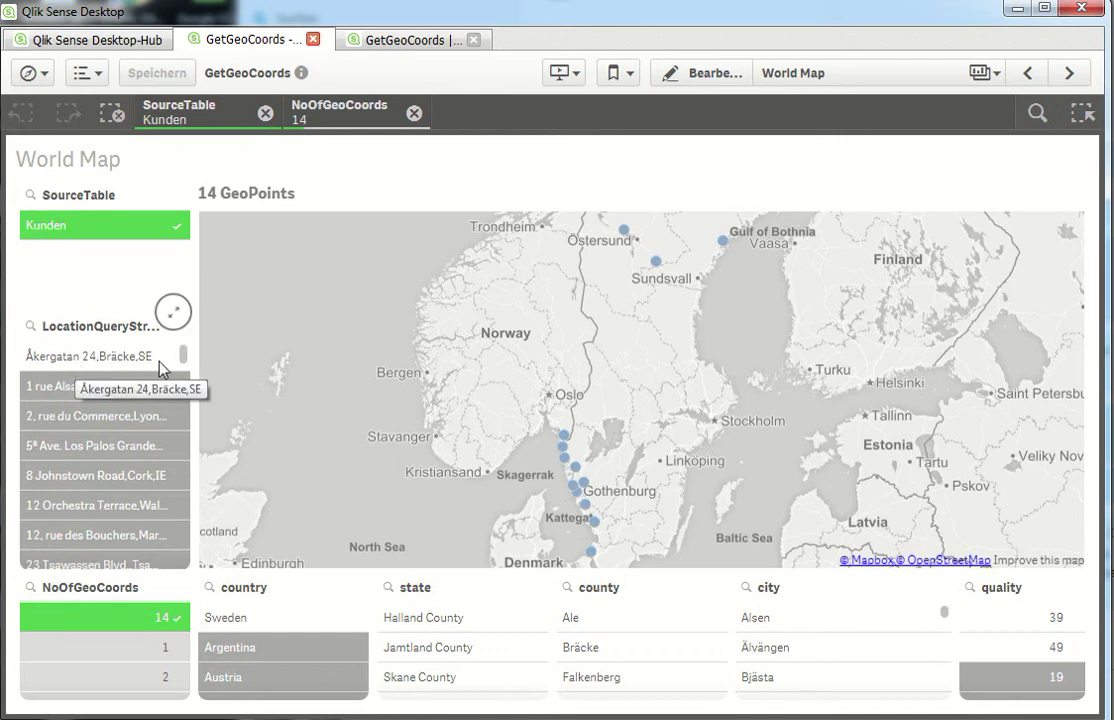
pyautogui.click(357, 42)
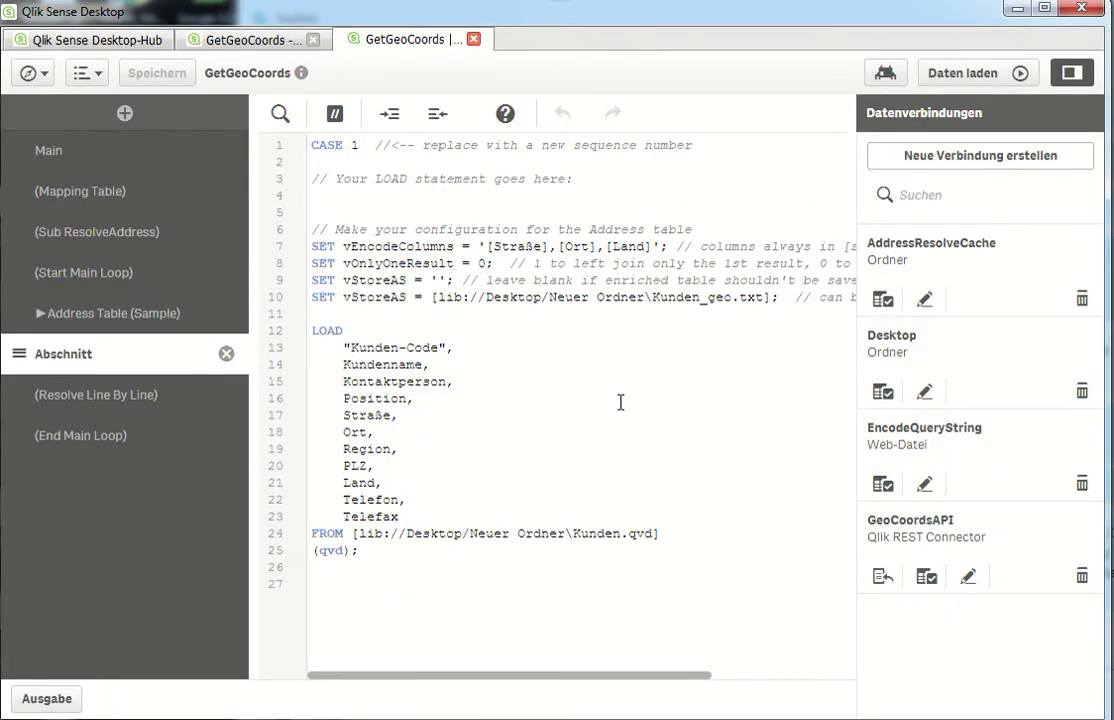
# Change vOnlyOneResult on line 8 to 1 and reload to export Kunden_geo.txt.
pyautogui.press('BackSpace')
pyautogui.write('1')
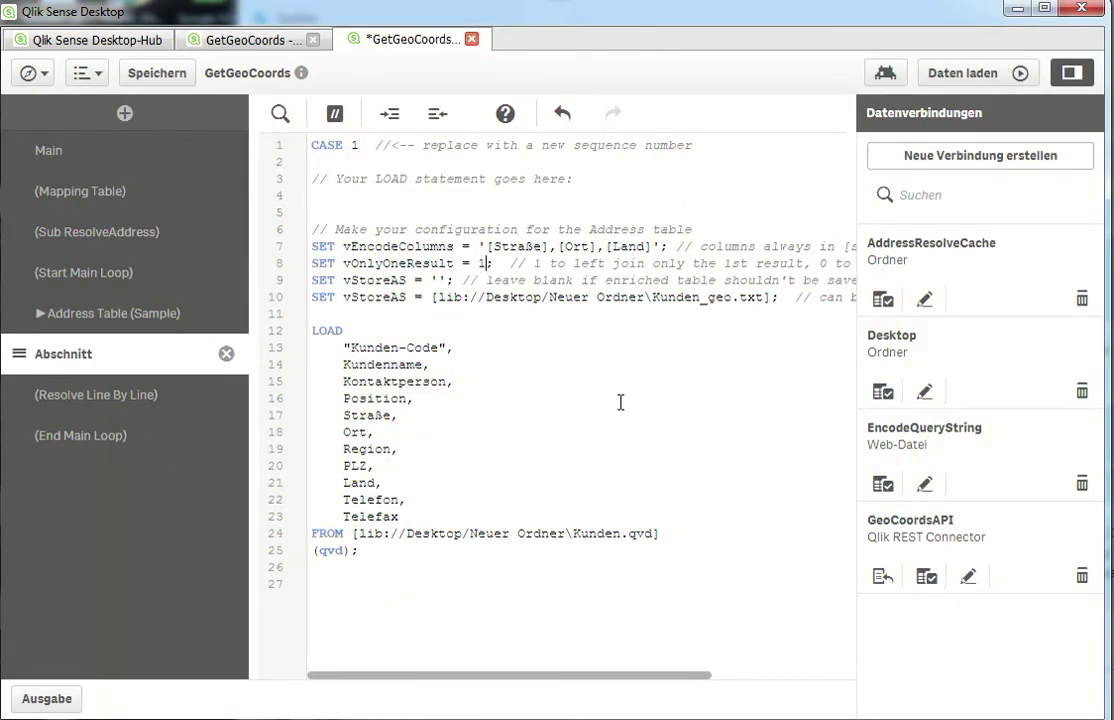
pyautogui.click(981, 80)
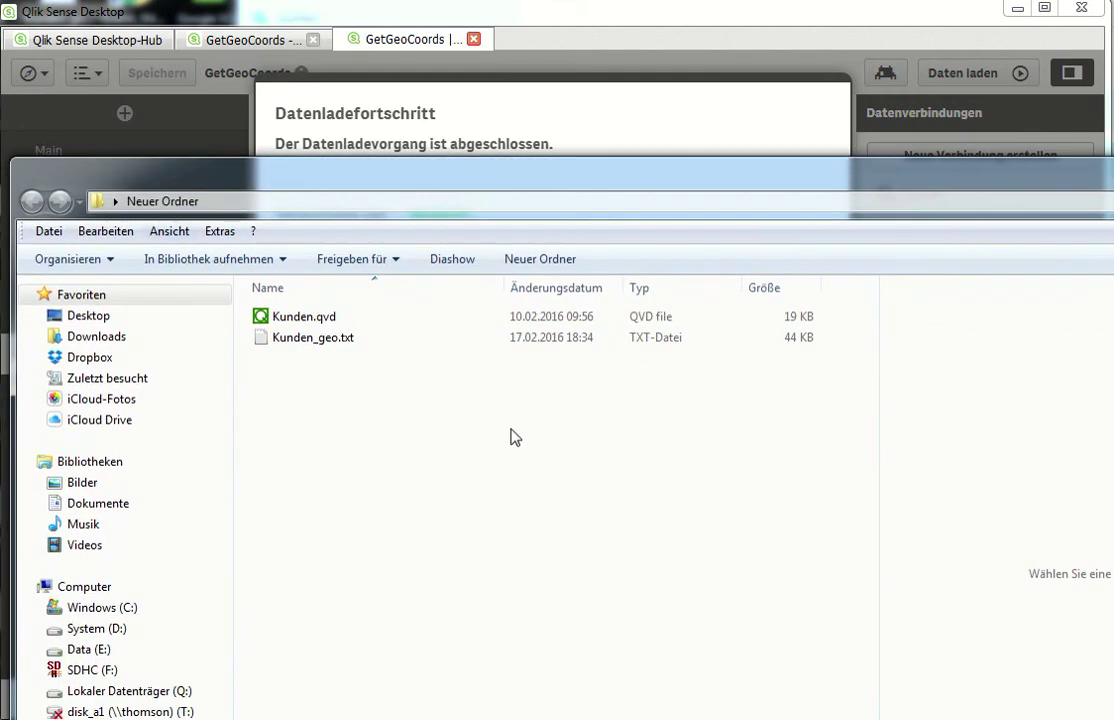
pyautogui.click(320, 342)
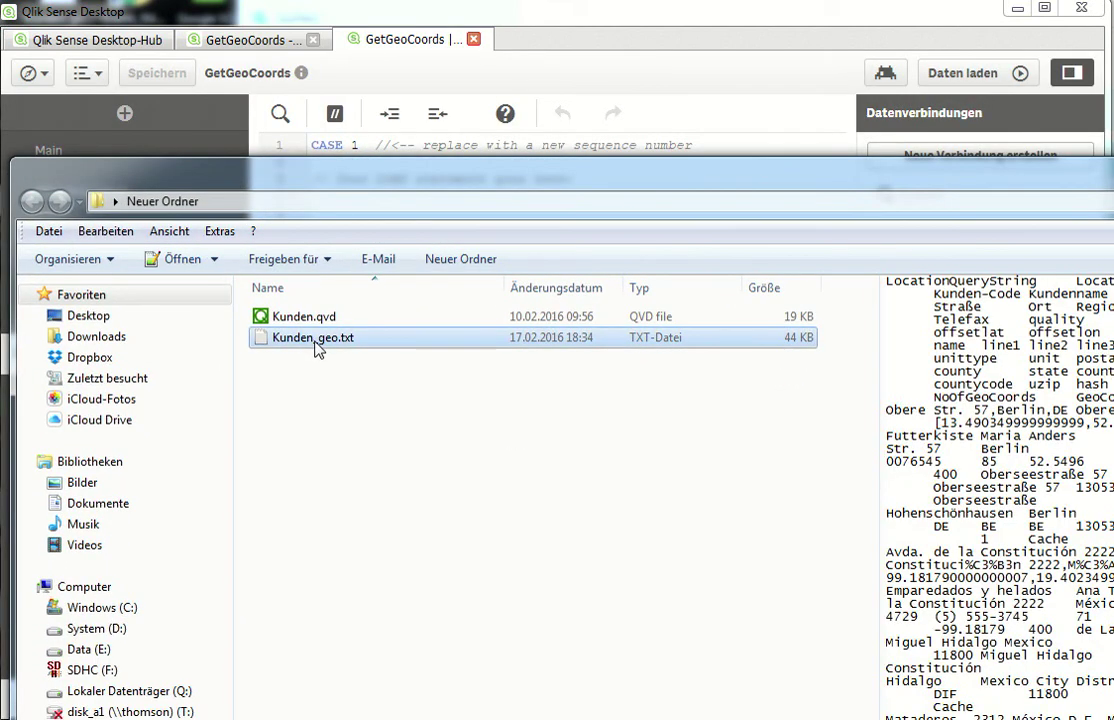
pyautogui.doubleClick(326, 340)
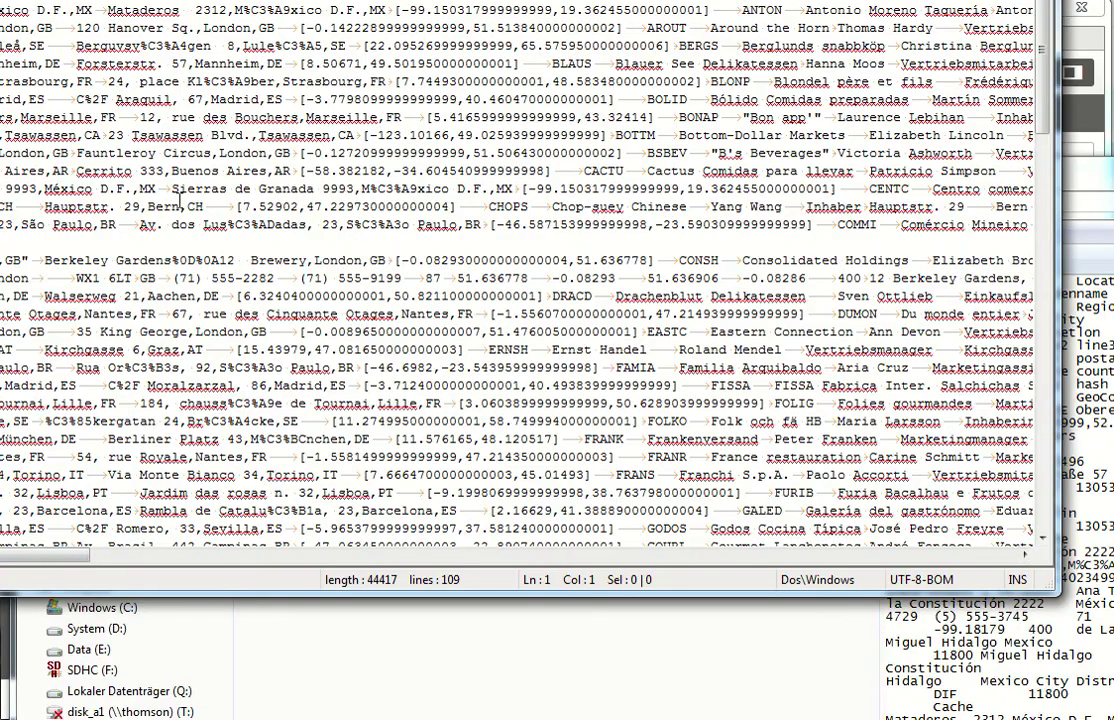
pyautogui.moveTo(40, 556); pyautogui.dragTo(828, 607)
pyautogui.press('F3')
pyautogui.press('F3')
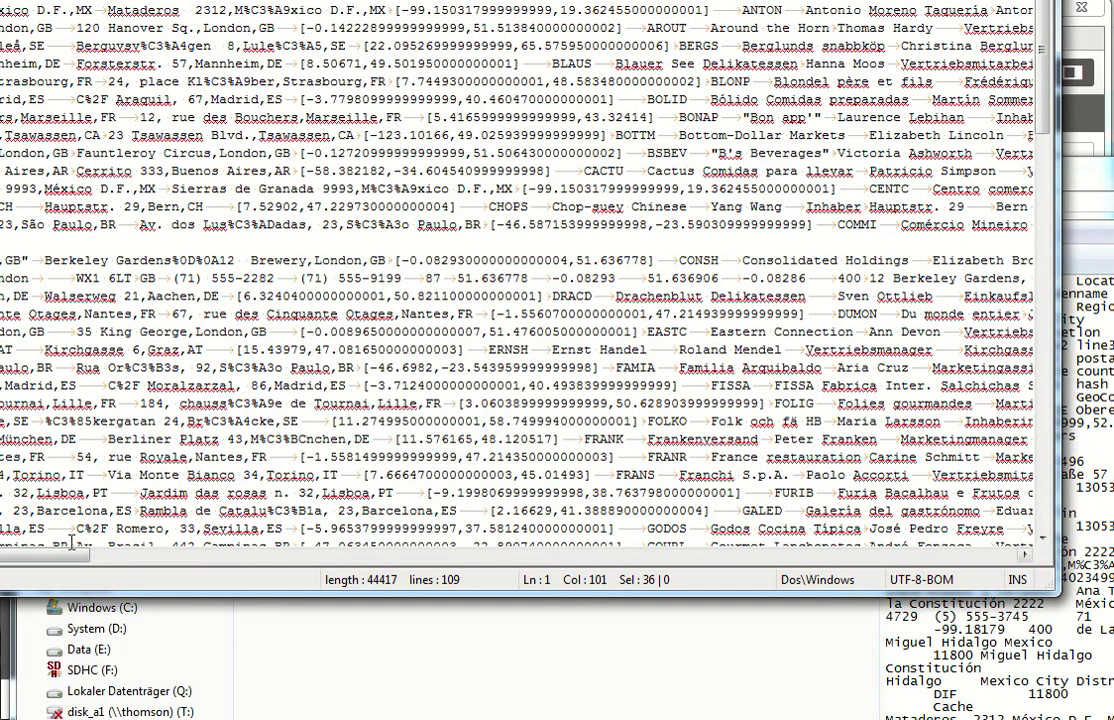
pyautogui.press('F3')
pyautogui.press('F3')
pyautogui.press('F3')
pyautogui.press('F3')
pyautogui.moveTo(60, 555); pyautogui.dragTo(333, 580)
pyautogui.press('F3')
pyautogui.press('F3')
pyautogui.press('F3')
pyautogui.press('F3')
pyautogui.press('F3')
pyautogui.press('F3')
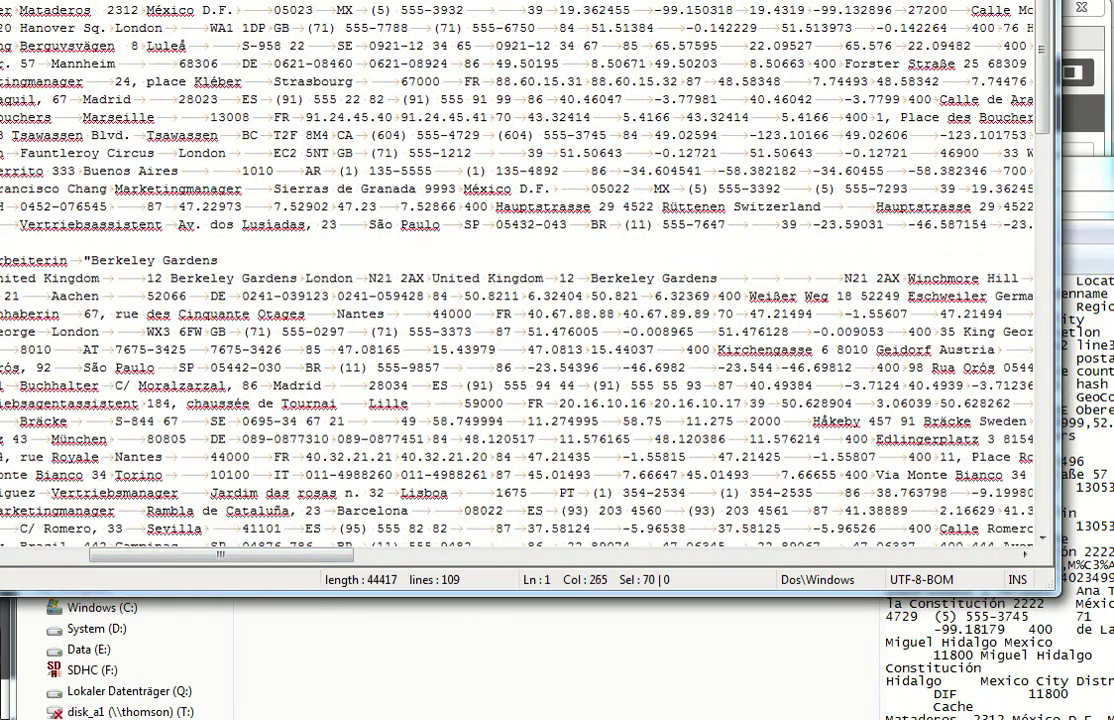
pyautogui.hotkey('shift', 'F3')
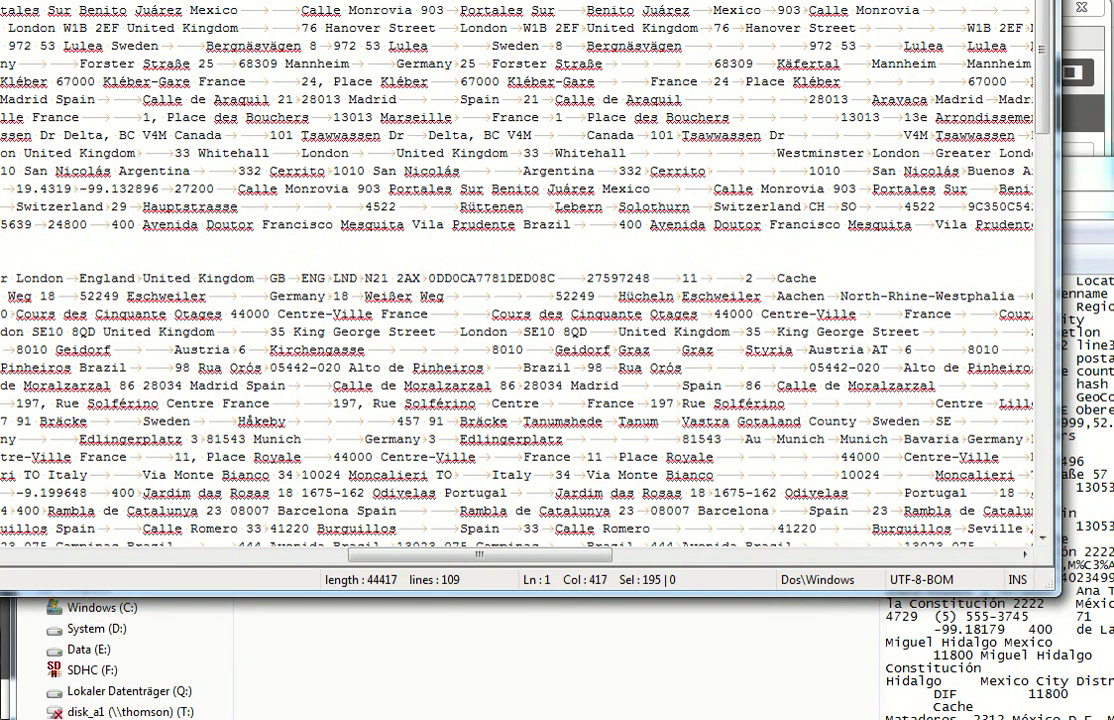
pyautogui.moveTo(485, 557); pyautogui.dragTo(866, 580)
pyautogui.hotkey('alt', 'F4')
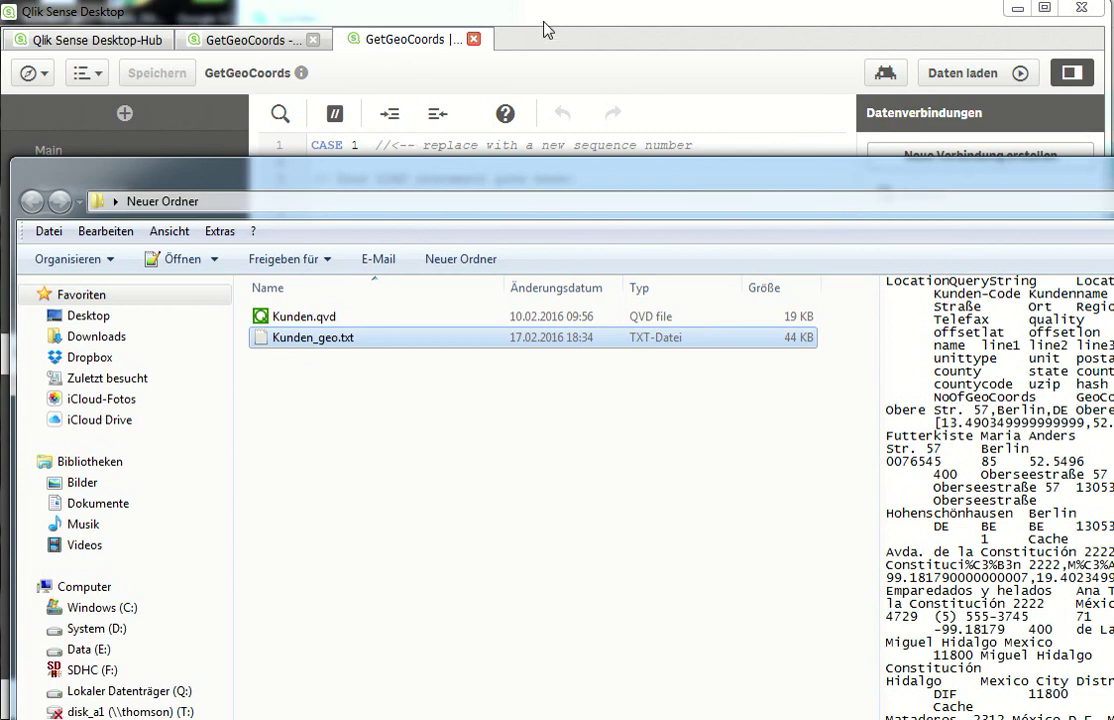
# Change the line 10 output file from Kunden_geo.txt to Kunden_geo.qvd and reload the data.
pyautogui.moveTo(565, 183); pyautogui.dragTo(655, 652)
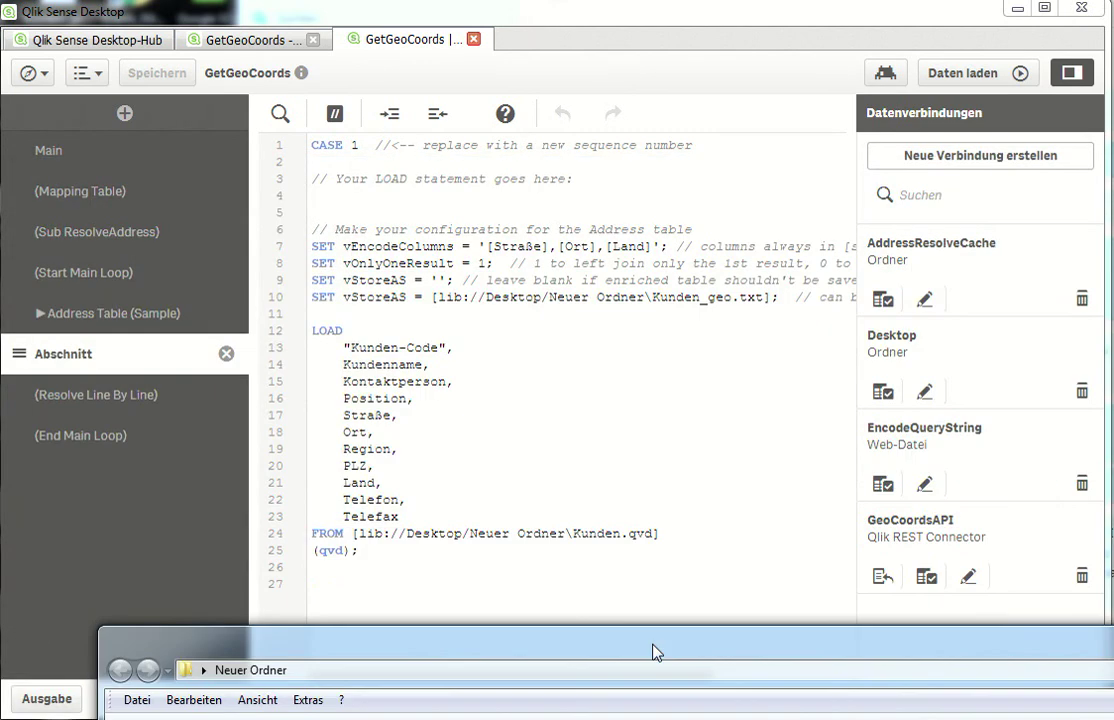
pyautogui.doubleClick(644, 533)
pyautogui.hotkey('ctrl', 'c')
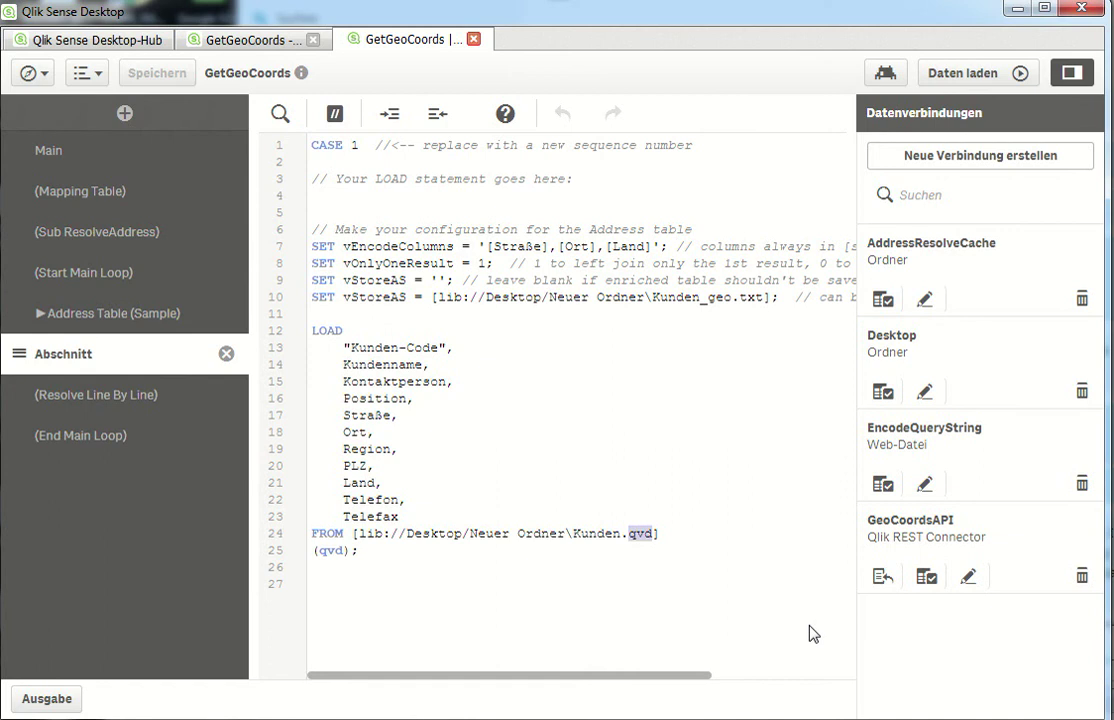
pyautogui.doubleClick(752, 297)
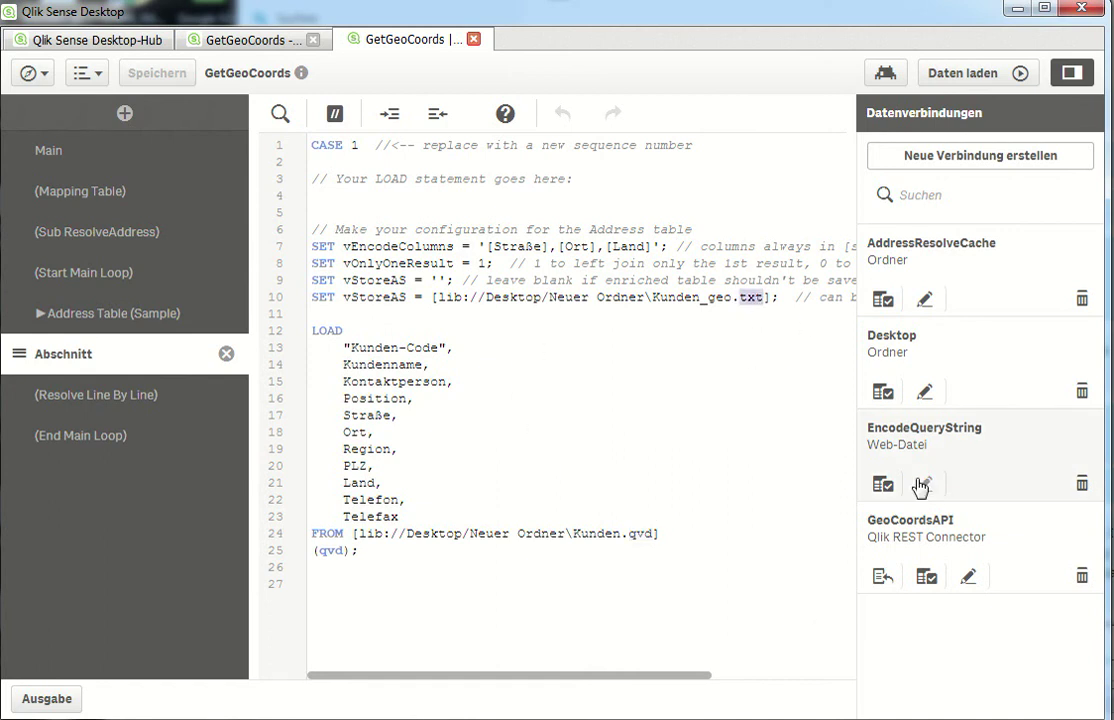
pyautogui.hotkey('ctrl', 'v')
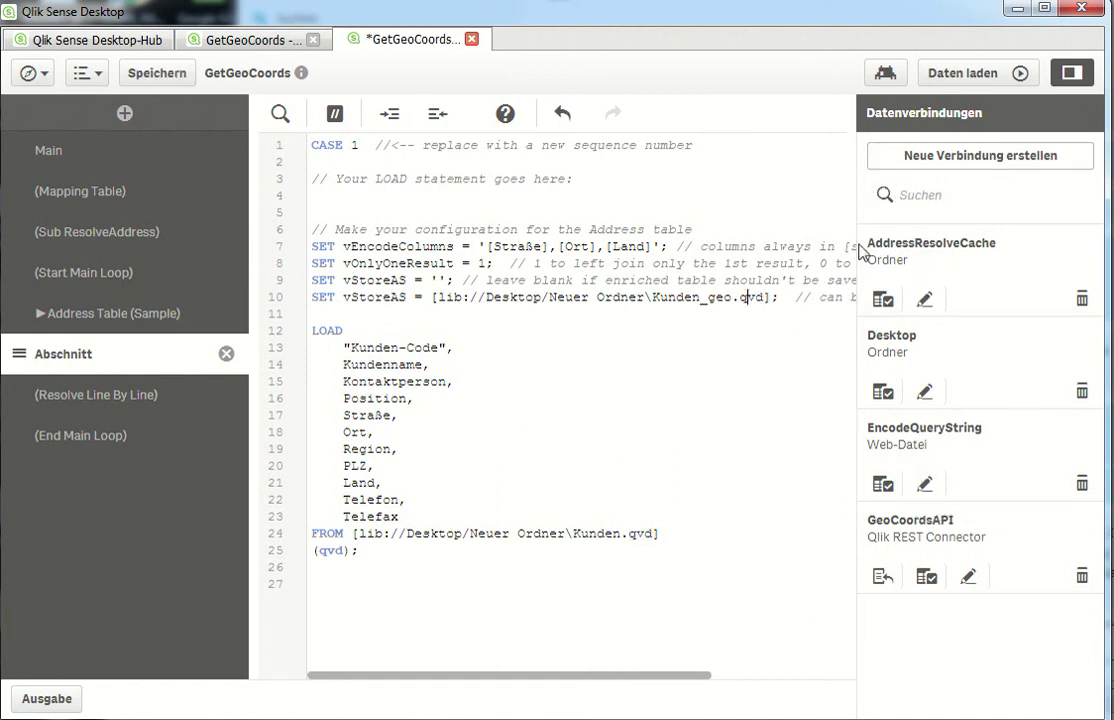
pyautogui.click(1025, 77)
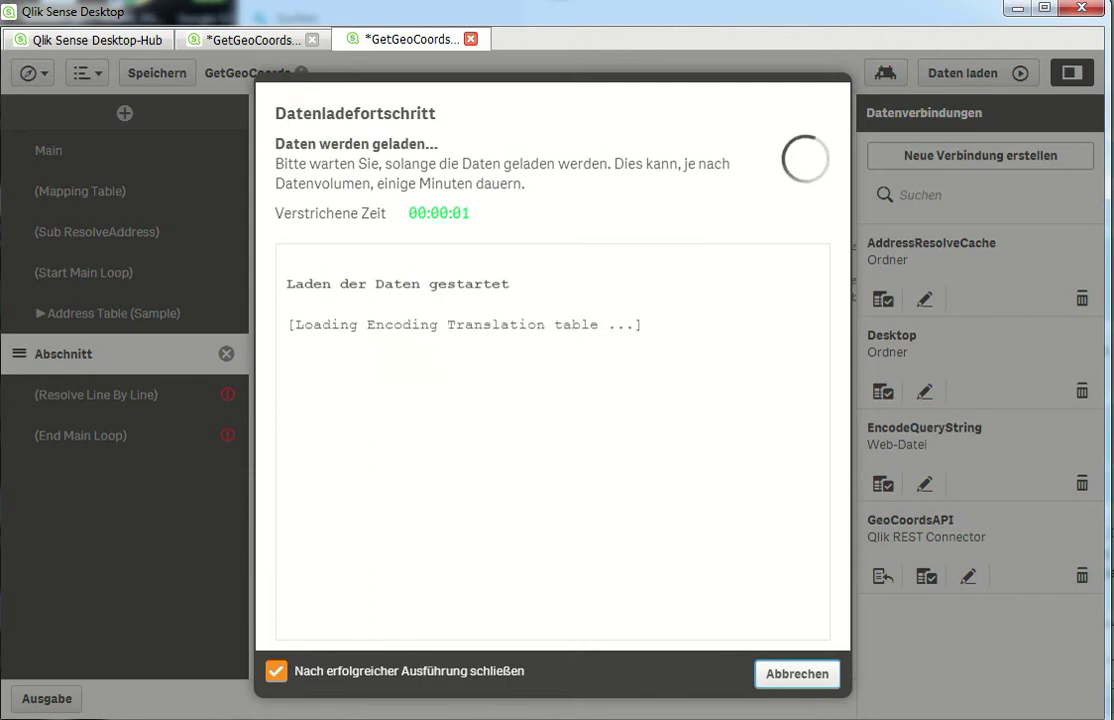
pyautogui.hotkey('alt', 'Tab')
pyautogui.moveTo(870, 655); pyautogui.dragTo(852, 135)
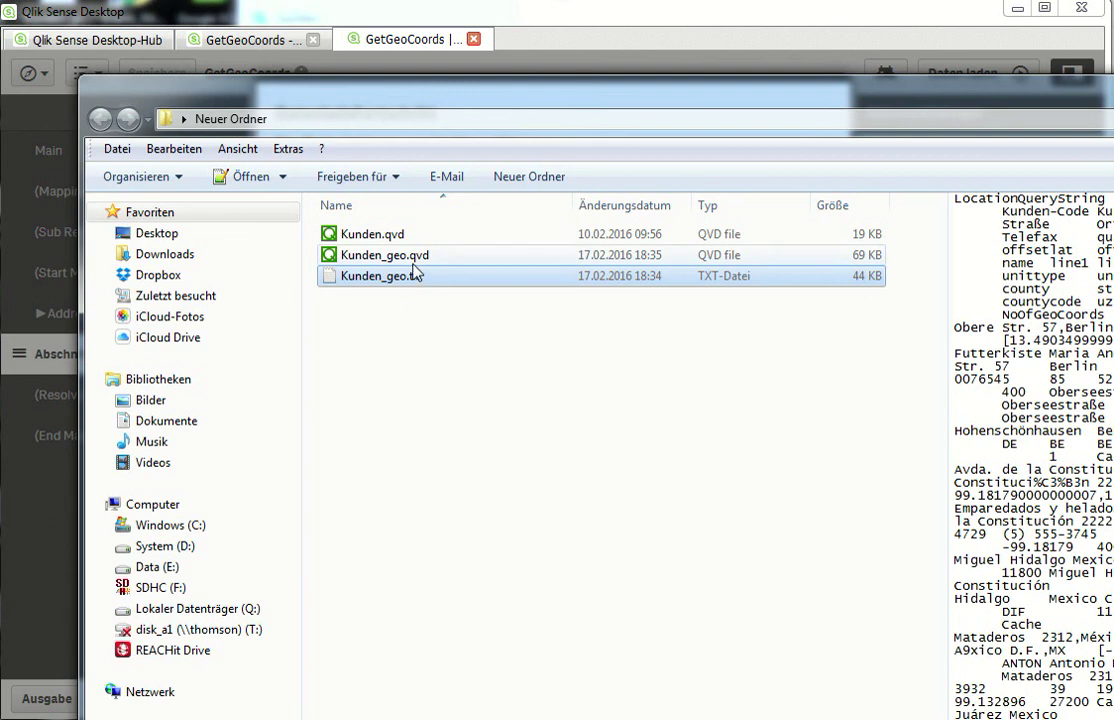
# Open Kunden_geo.qvd in EasyQlik QViewer to check its GeoPoint and customer fields, then close it.
pyautogui.click(360, 254)
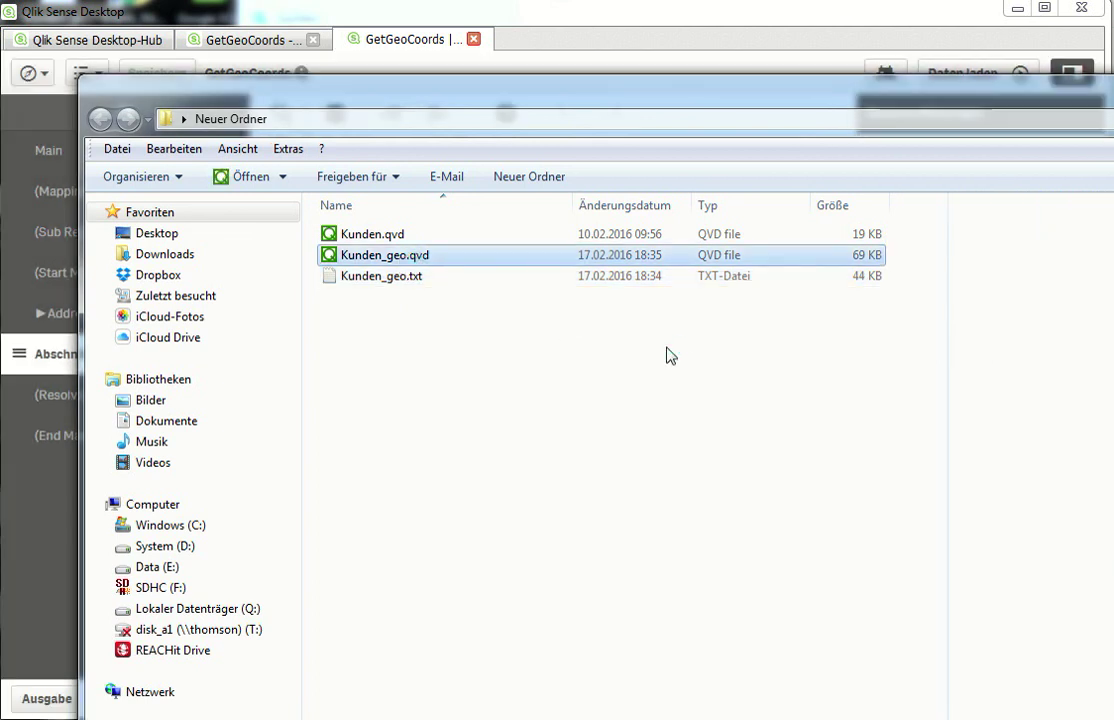
pyautogui.press('Return')
pyautogui.press('Return')
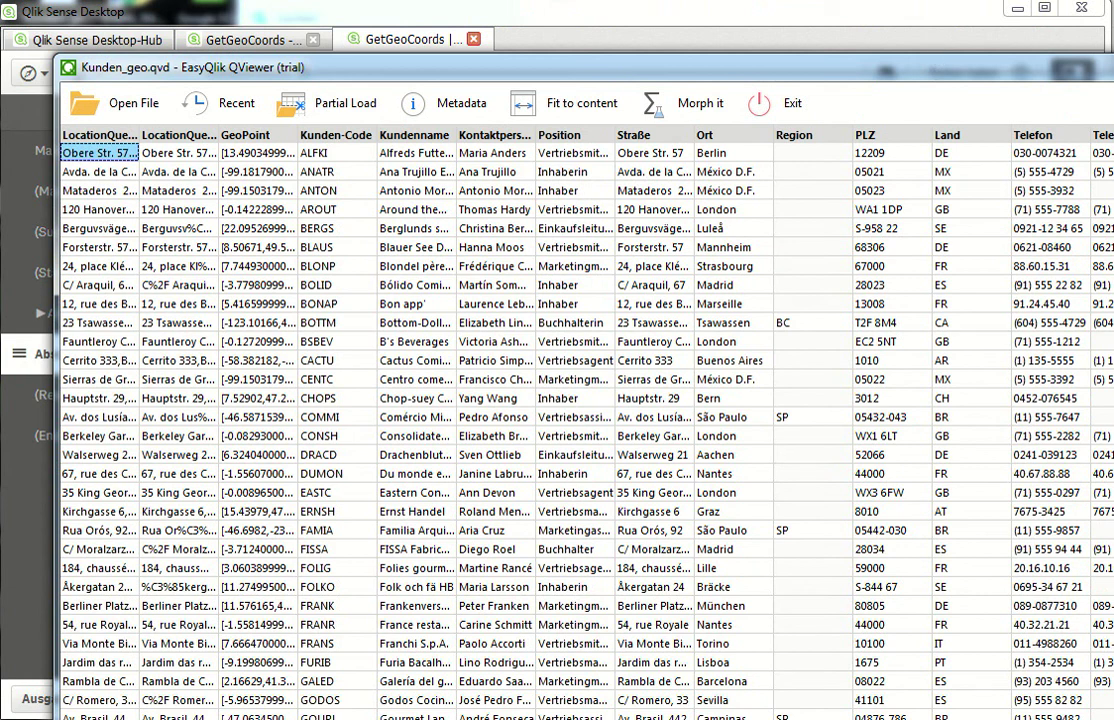
pyautogui.hotkey('alt', 'F4')
# Return to the World Map sheet and remove the NoOfGeoCoords 14 selection to show all 91 GeoPoints.
pyautogui.click(390, 28)
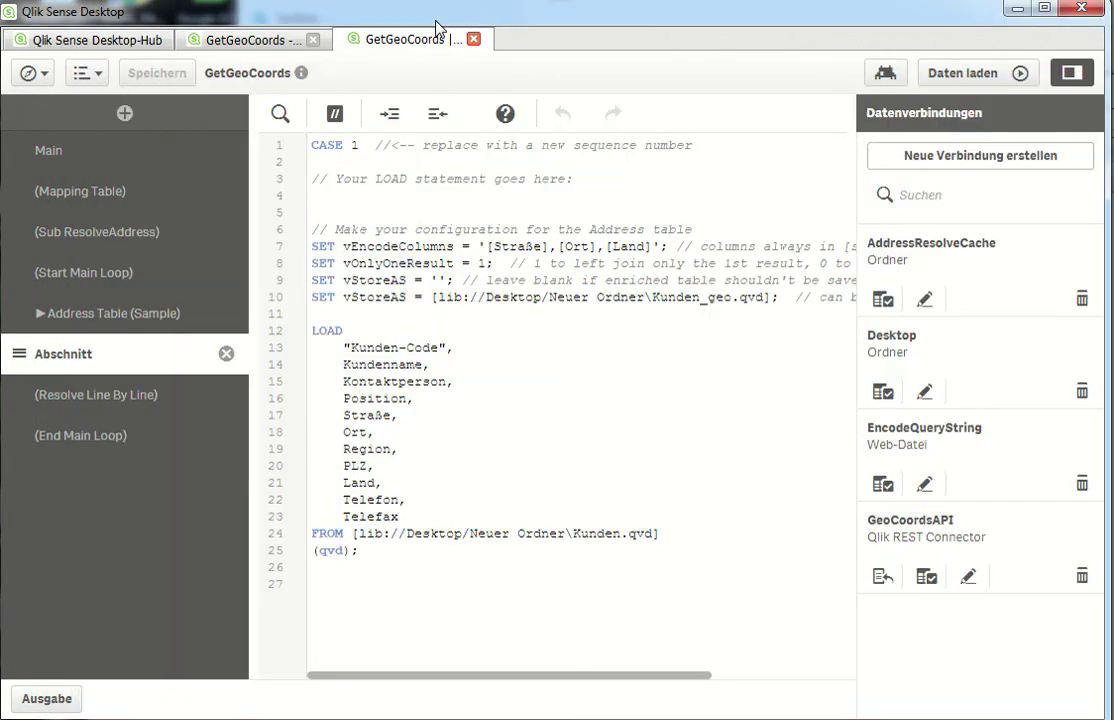
pyautogui.click(250, 39)
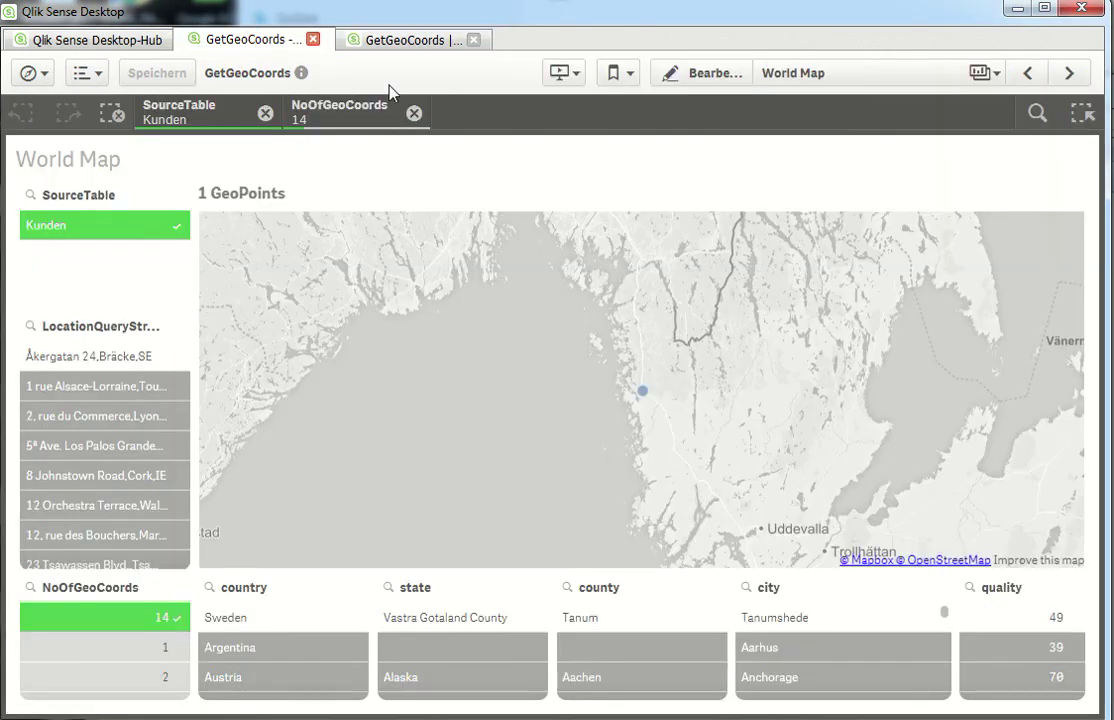
pyautogui.click(265, 113)
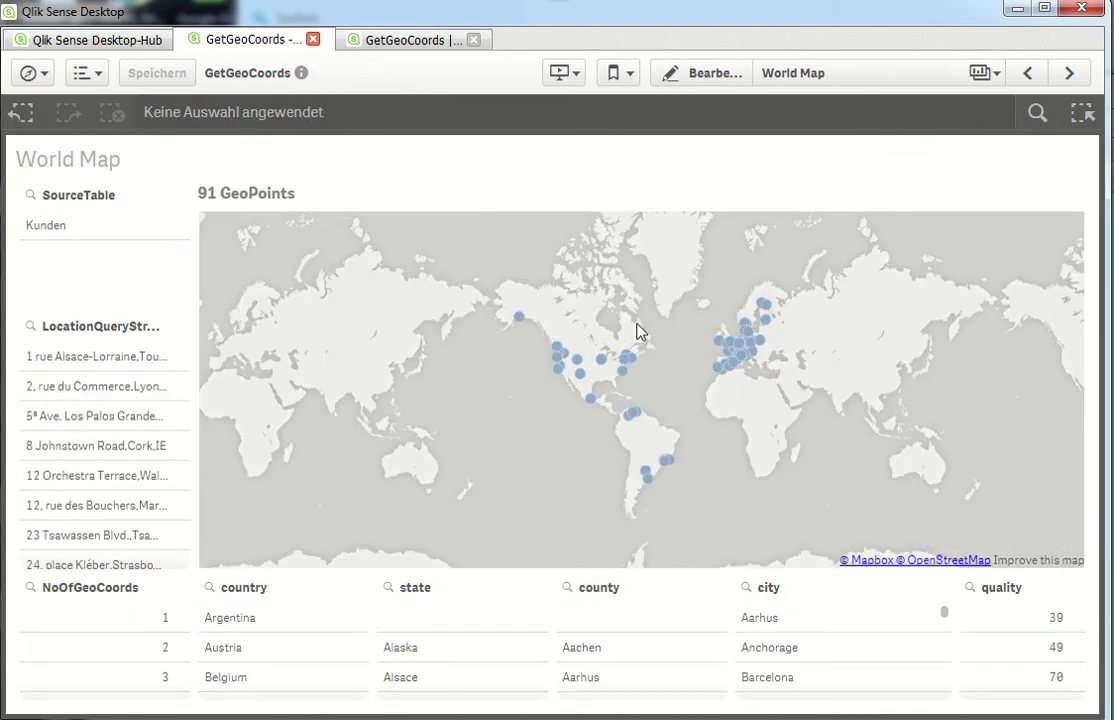